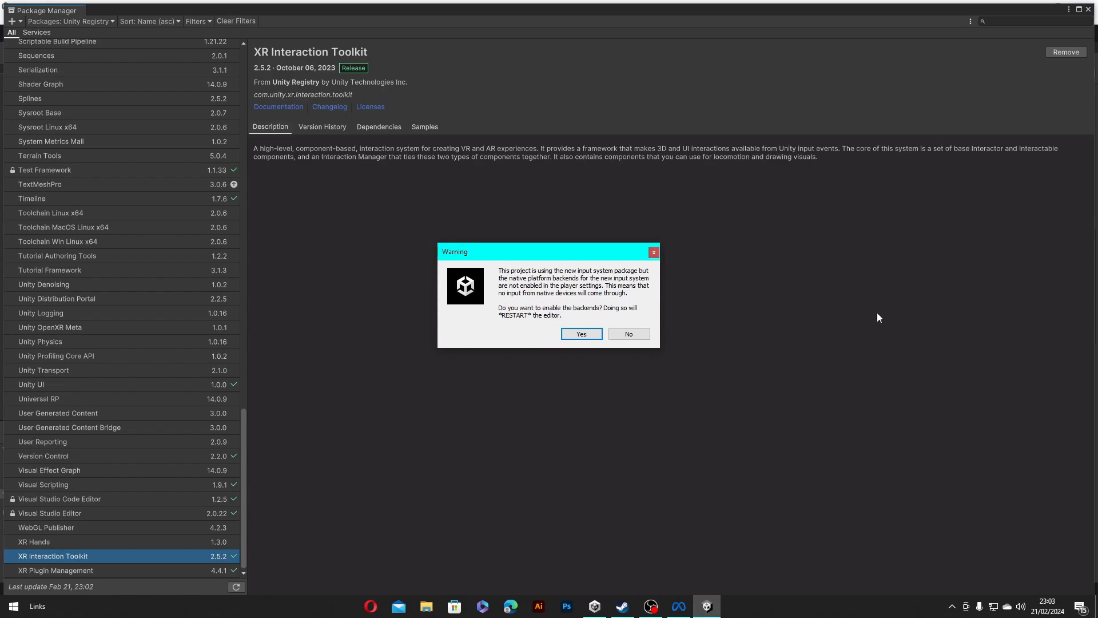
- Enable the new input system backends with an editor restart and import the Starter Assets sample of the XR Interaction Toolkit
{"action": "left_click", "coordinate": [581, 334]}
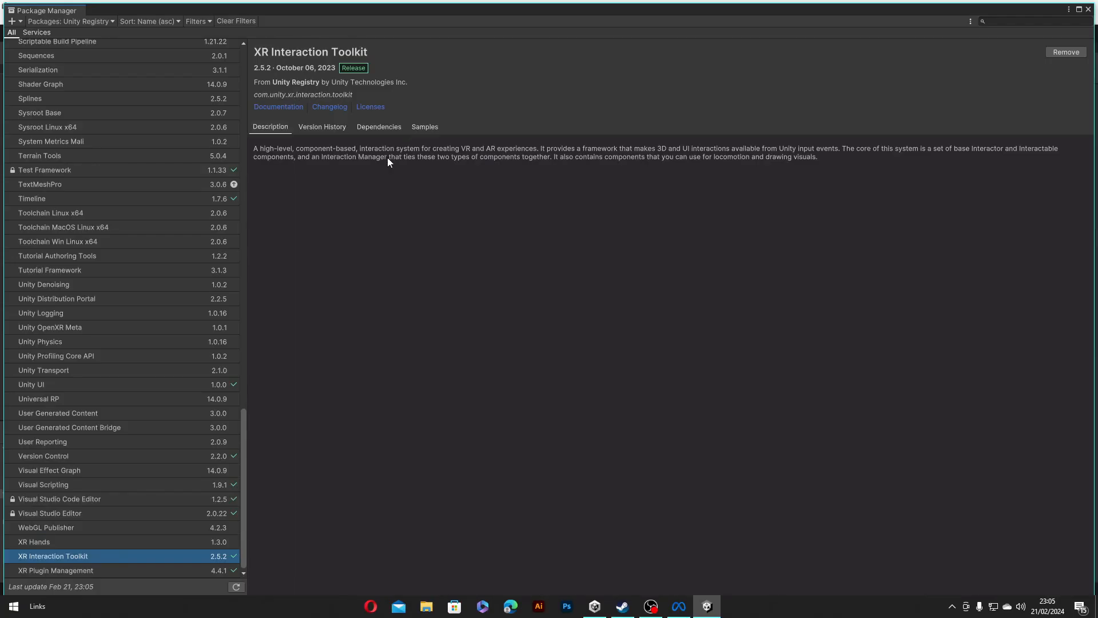
{"action": "left_click", "coordinate": [420, 129]}
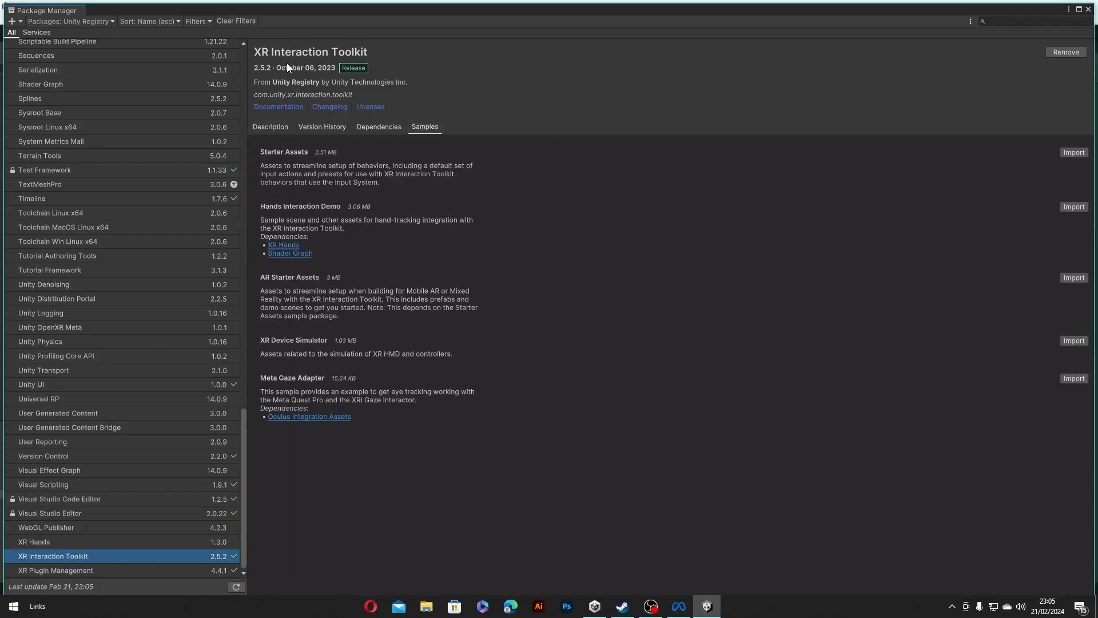
{"action": "left_click", "coordinate": [1073, 153]}
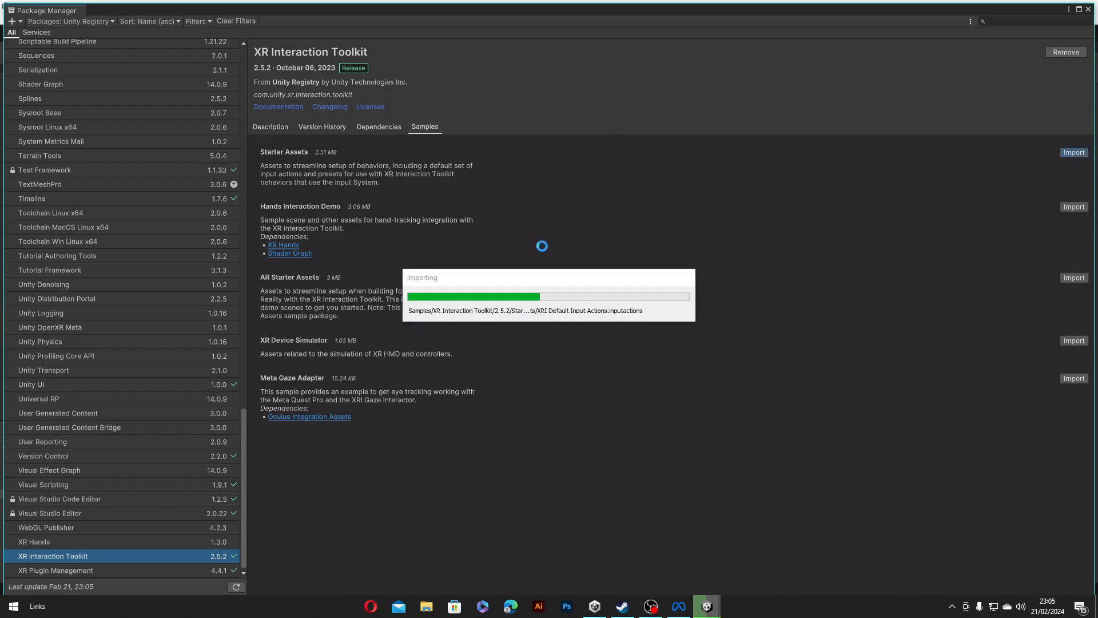
{"action": "left_click", "coordinate": [1088, 9]}
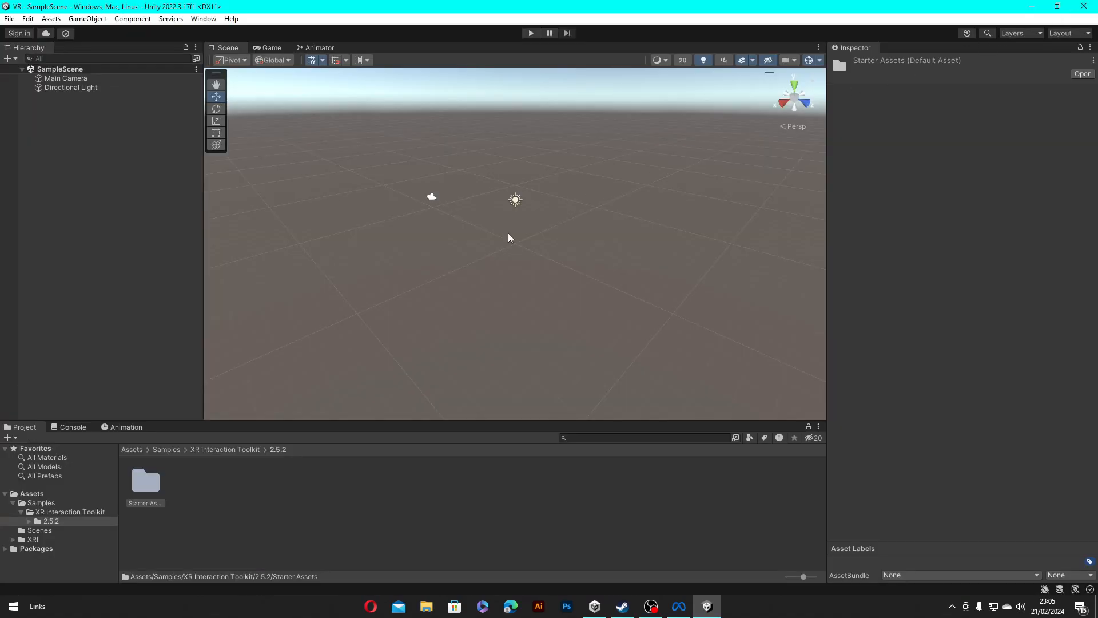
- Enable the Oculus plug-in provider for both desktop and Android in the project's XR Plug-in Management settings
{"action": "left_click", "coordinate": [27, 18]}
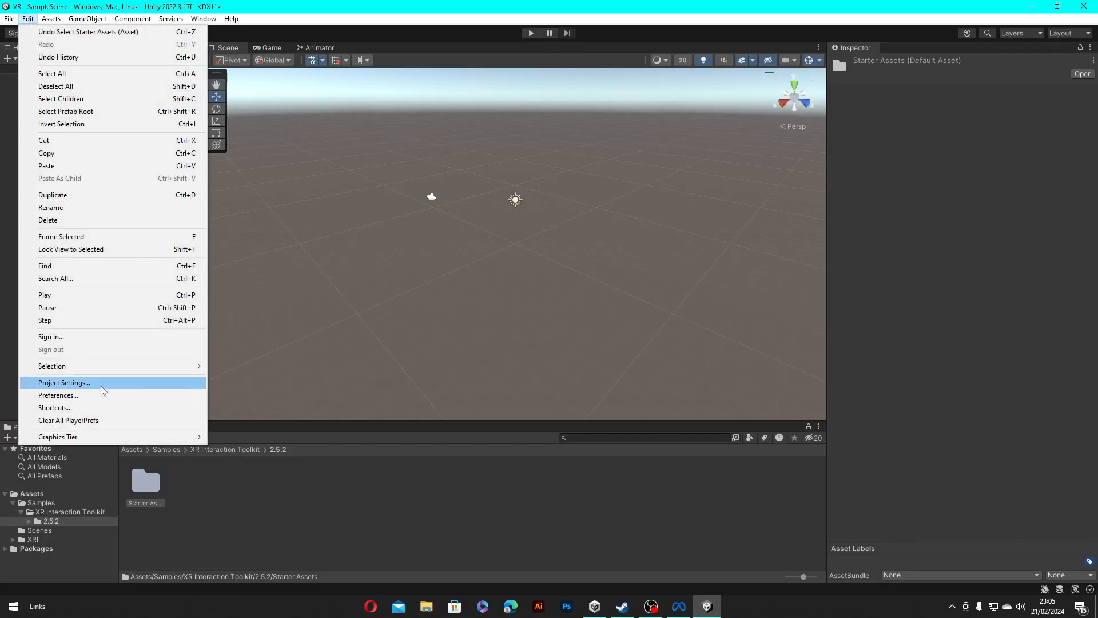
{"action": "left_click", "coordinate": [64, 382]}
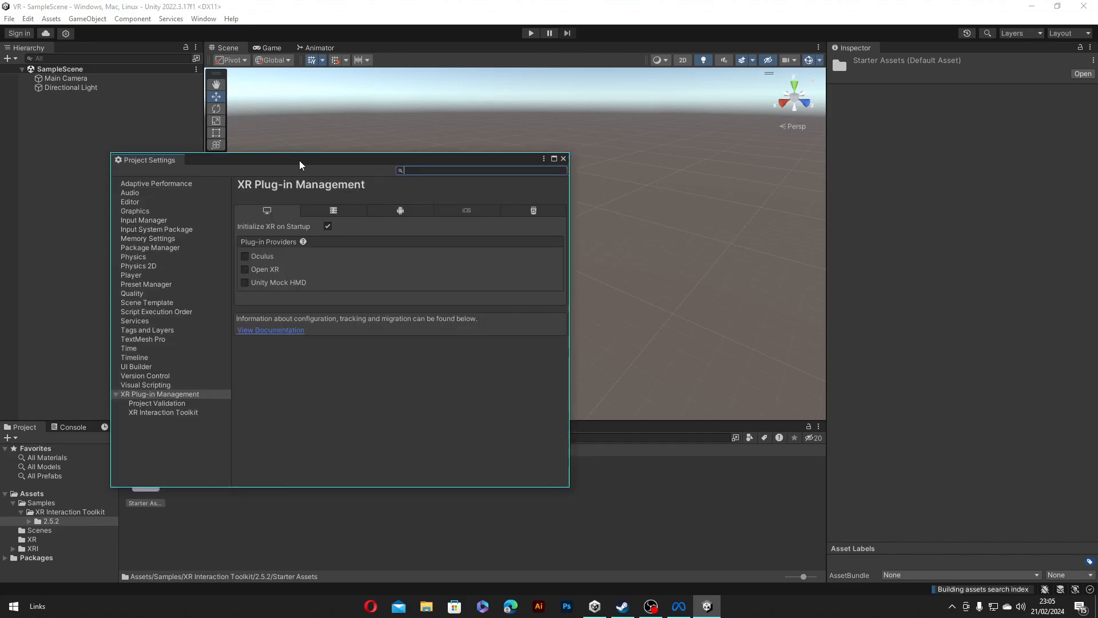
{"action": "left_click_drag", "start_coordinate": [325, 156], "coordinate": [439, 94]}
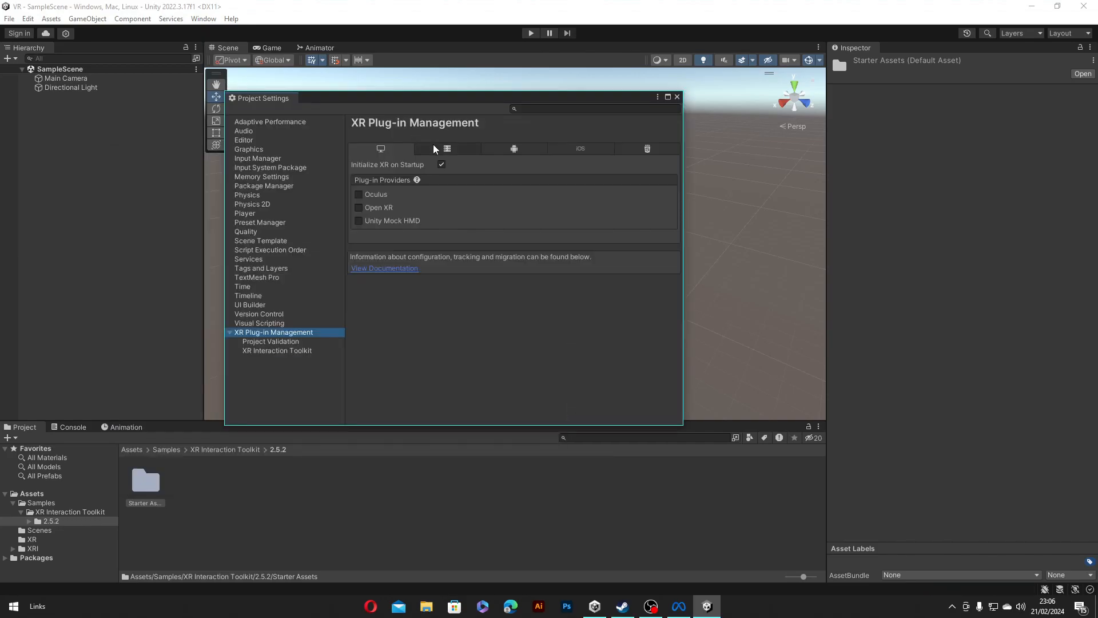
{"action": "left_click", "coordinate": [359, 194]}
{"action": "left_click", "coordinate": [514, 149]}
{"action": "left_click", "coordinate": [359, 208]}
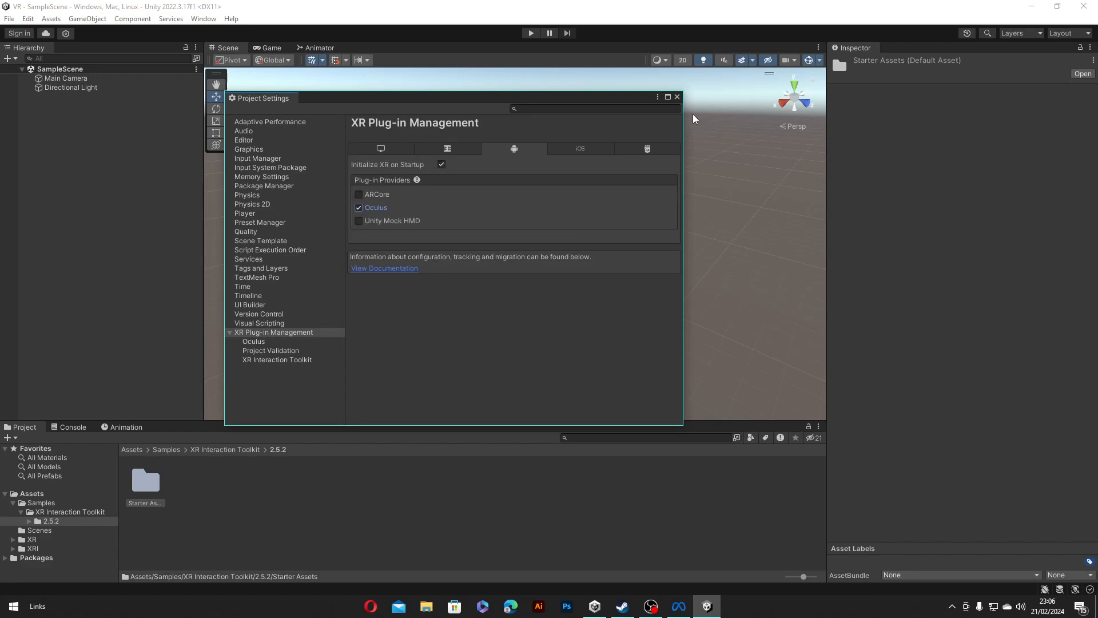
{"action": "left_click", "coordinate": [677, 97]}
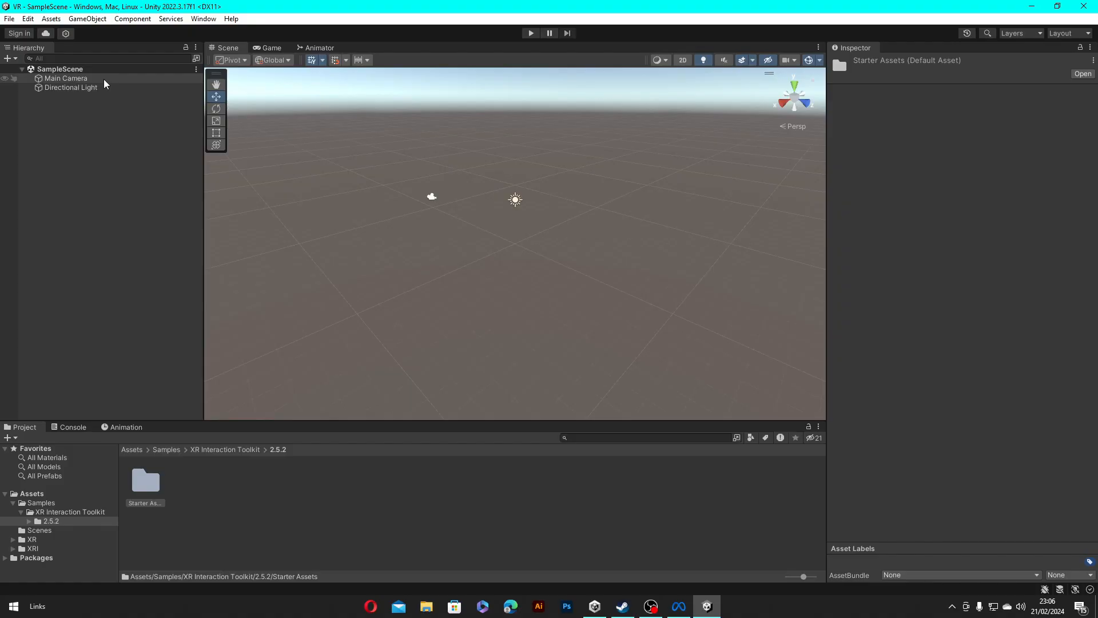
- Delete the Main Camera from SampleScene and add a 3D Plane object
{"action": "left_click", "coordinate": [104, 78]}
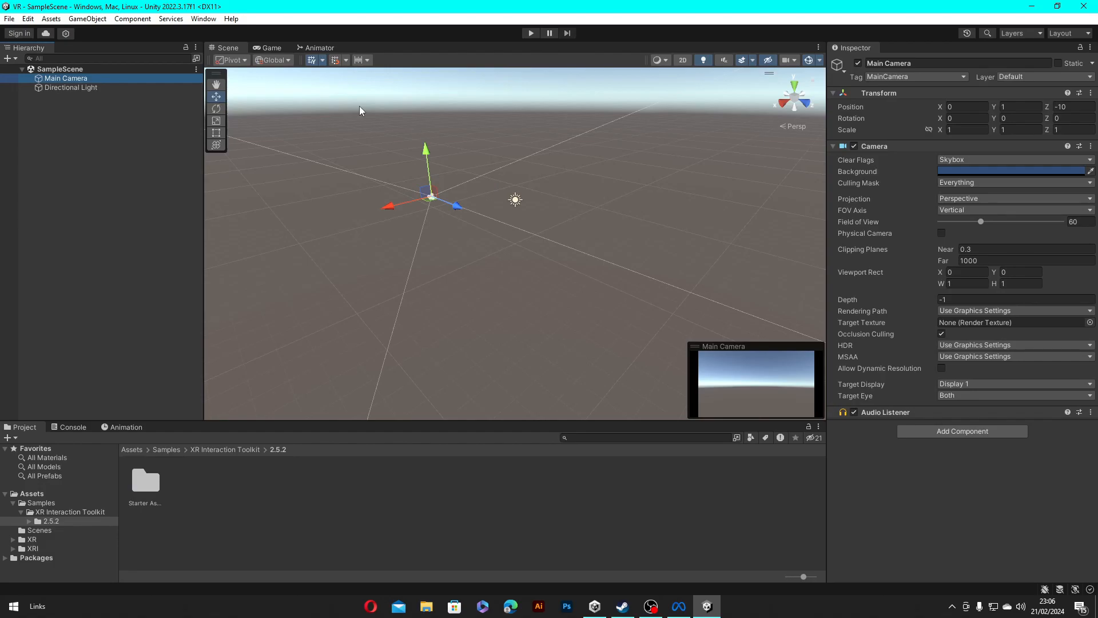
{"action": "key", "text": "Delete"}
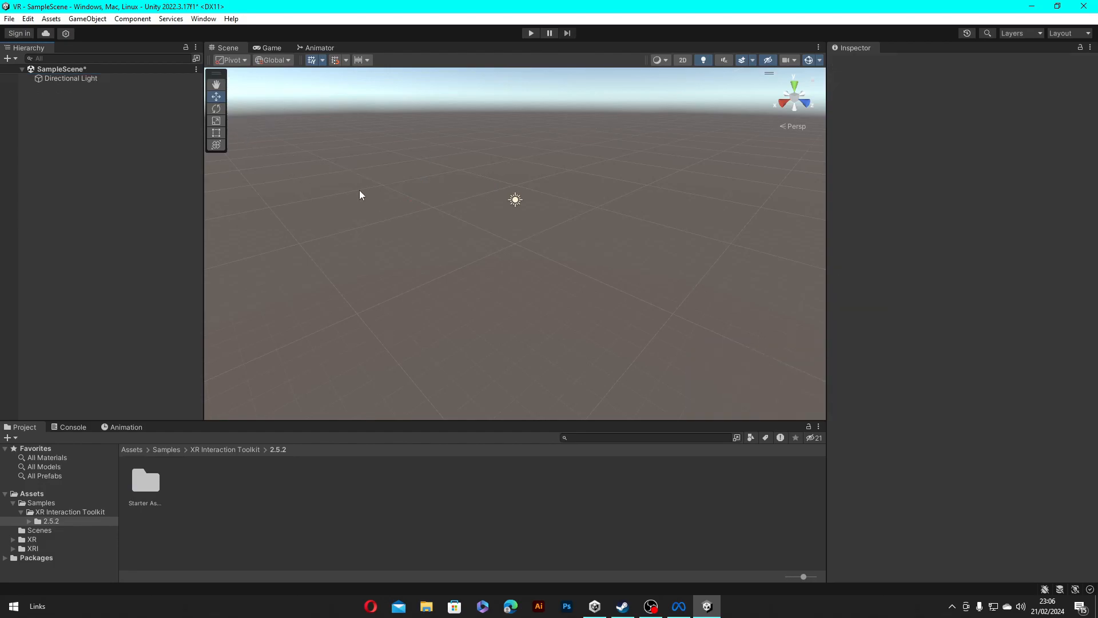
{"action": "right_click", "coordinate": [100, 183]}
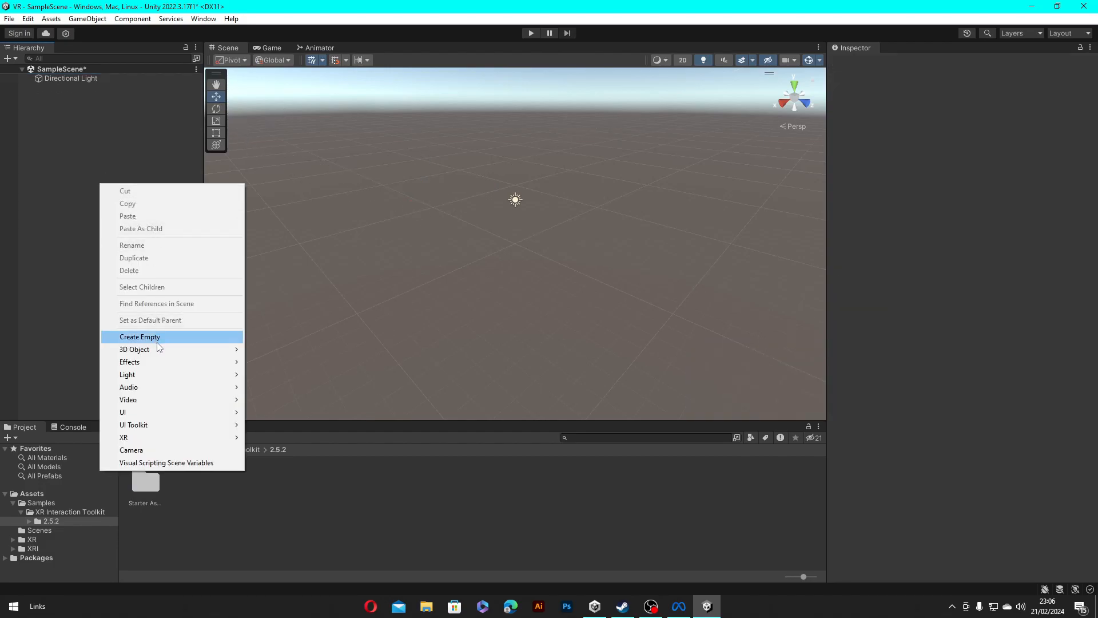
{"action": "mouse_move", "coordinate": [164, 349]}
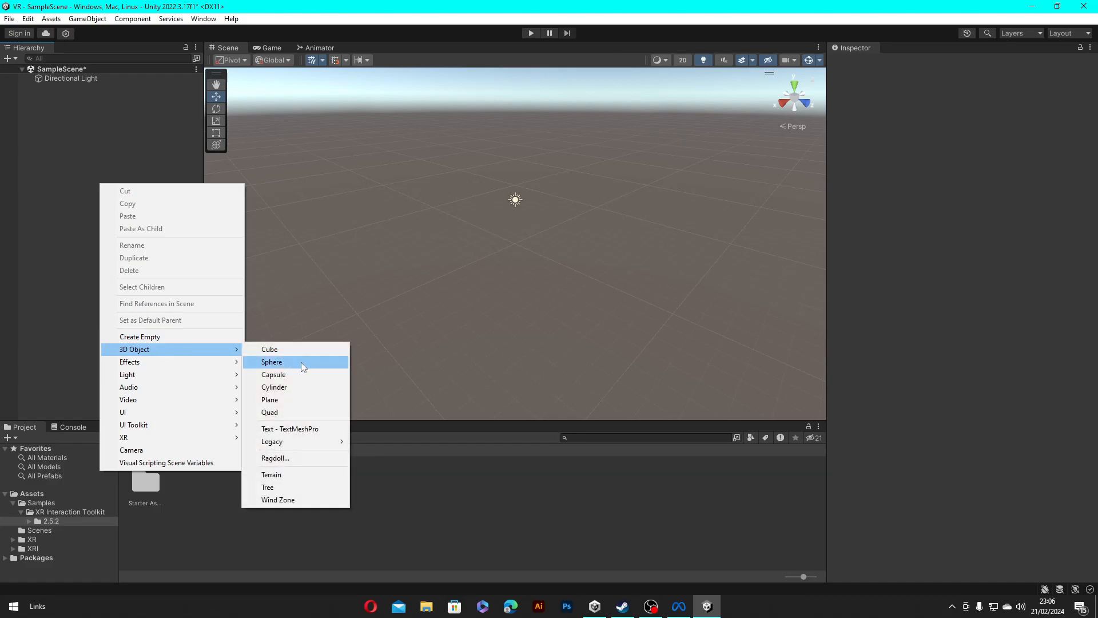
{"action": "left_click", "coordinate": [297, 403]}
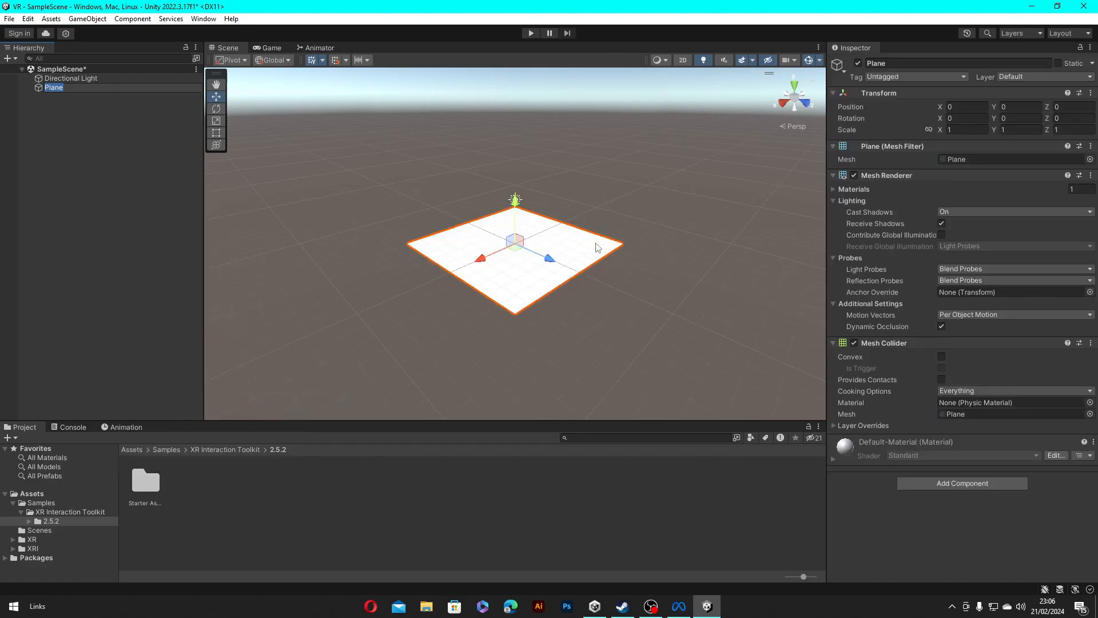
{"action": "left_click", "coordinate": [633, 227]}
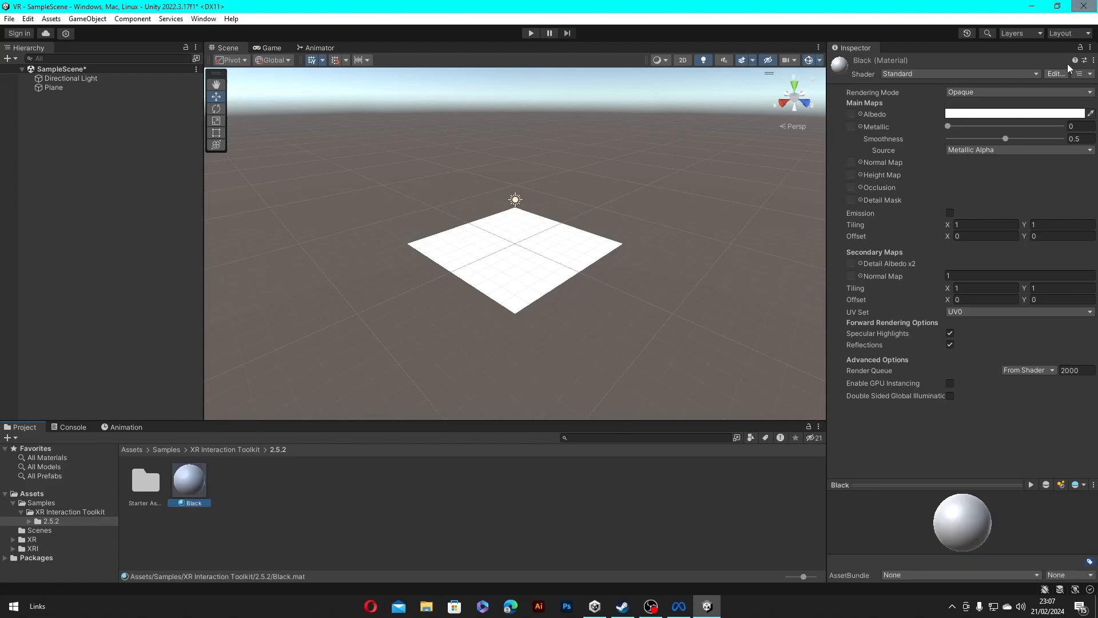
- Set the Black material's albedo colour to 000000 and apply the material to the plane
{"action": "left_click", "coordinate": [1015, 113]}
{"action": "left_click_drag", "start_coordinate": [1034, 176], "coordinate": [860, 367]}
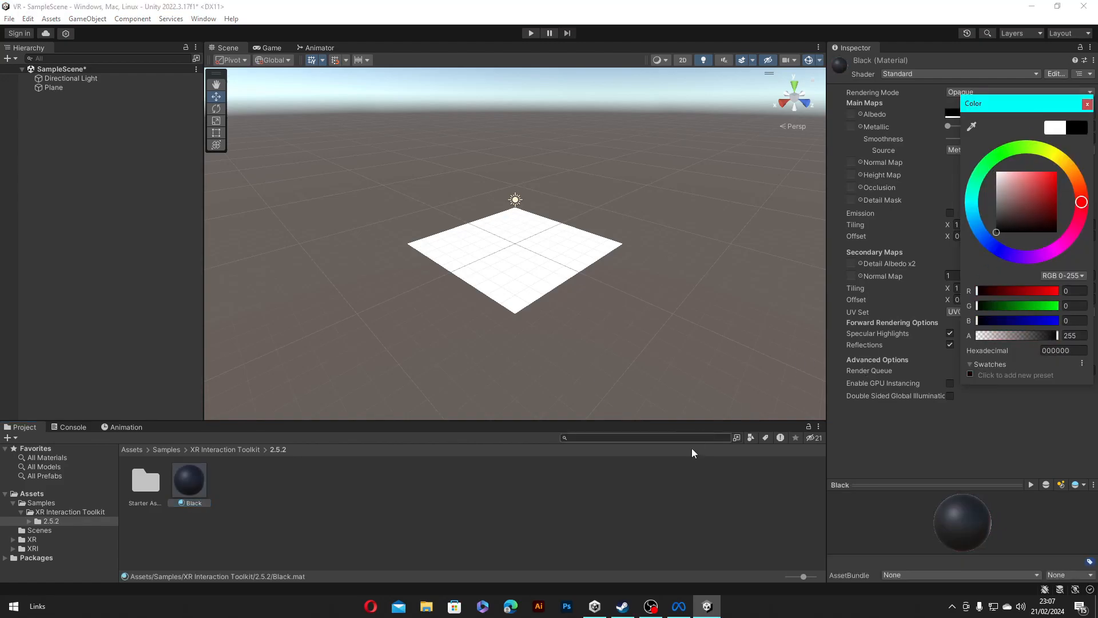
{"action": "left_click", "coordinate": [627, 487]}
{"action": "left_click_drag", "start_coordinate": [196, 481], "coordinate": [502, 273]}
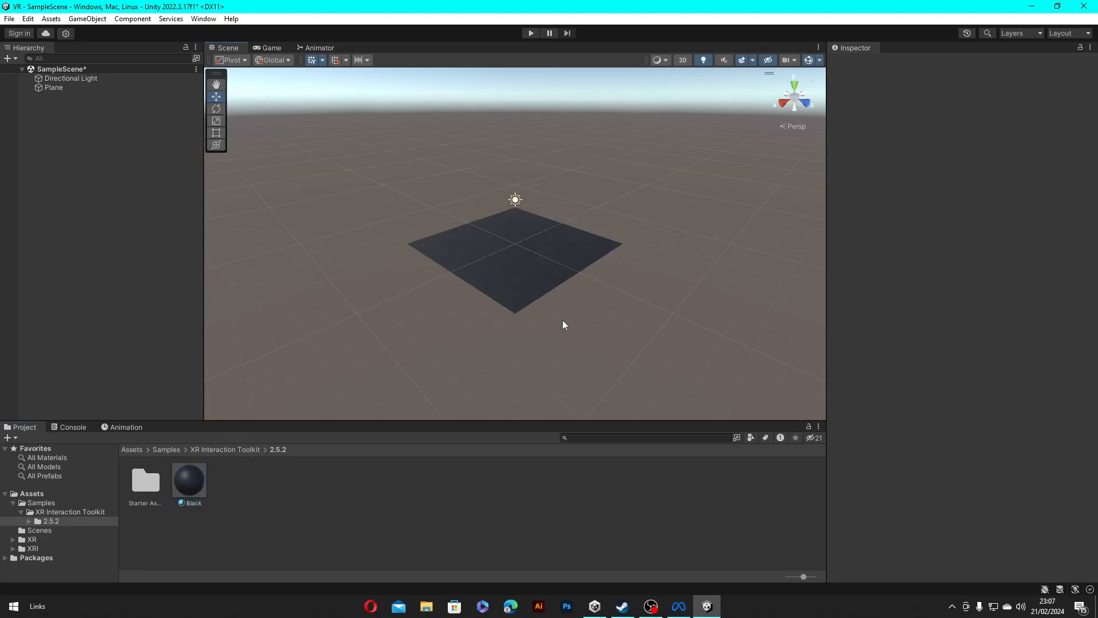
- Add an XR Origin (VR) rig to the scene, keeping its default name
{"action": "left_click", "coordinate": [48, 130]}
{"action": "right_click", "coordinate": [94, 187]}
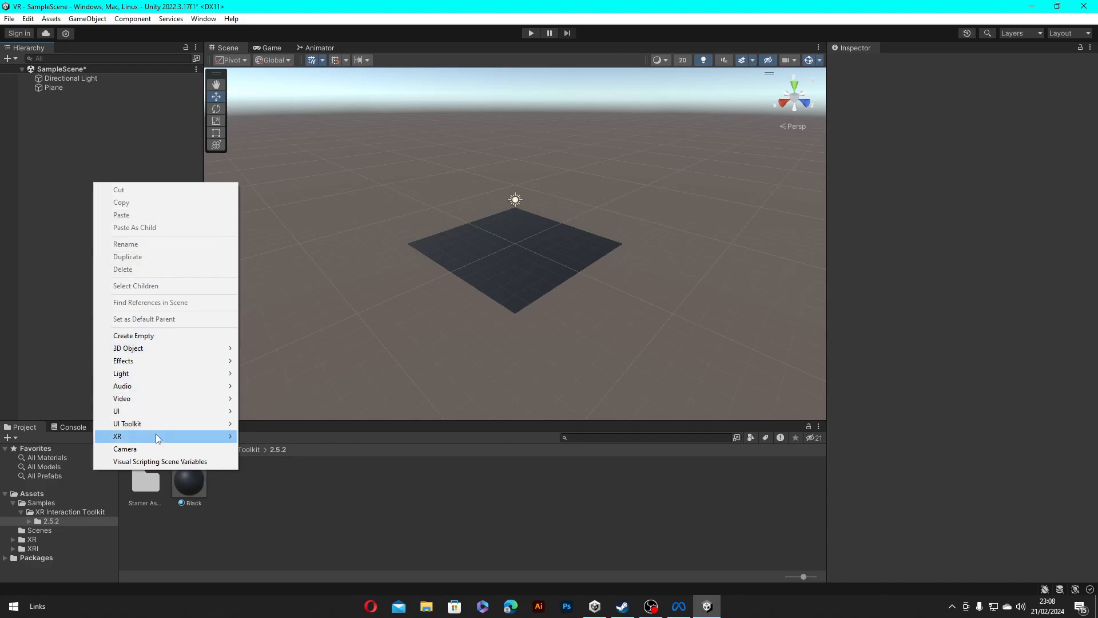
{"action": "mouse_move", "coordinate": [173, 435]}
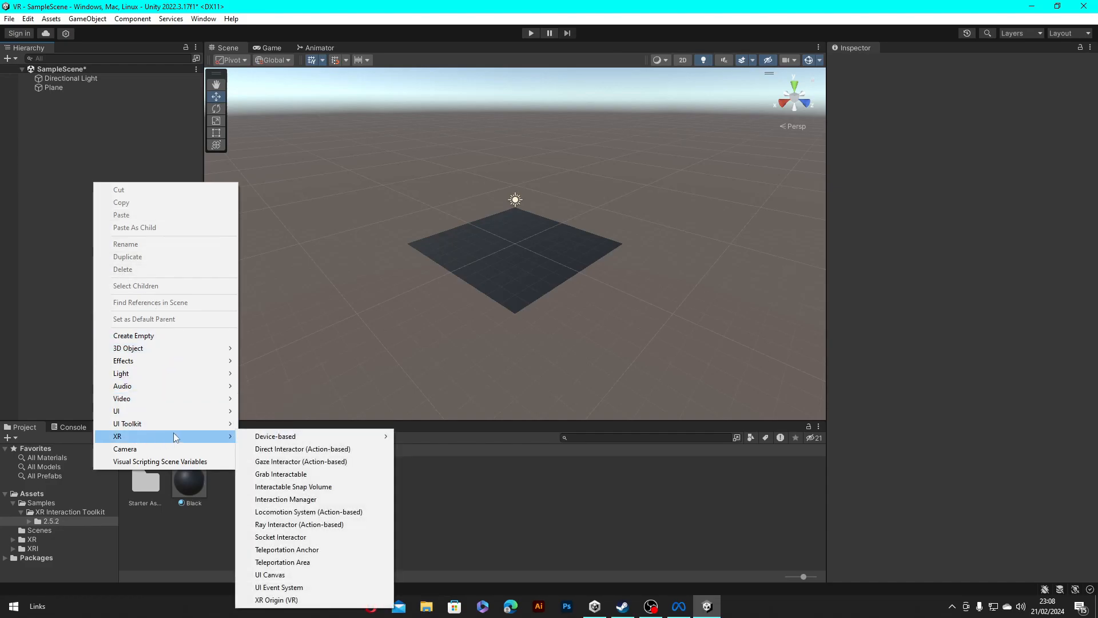
{"action": "left_click", "coordinate": [294, 599]}
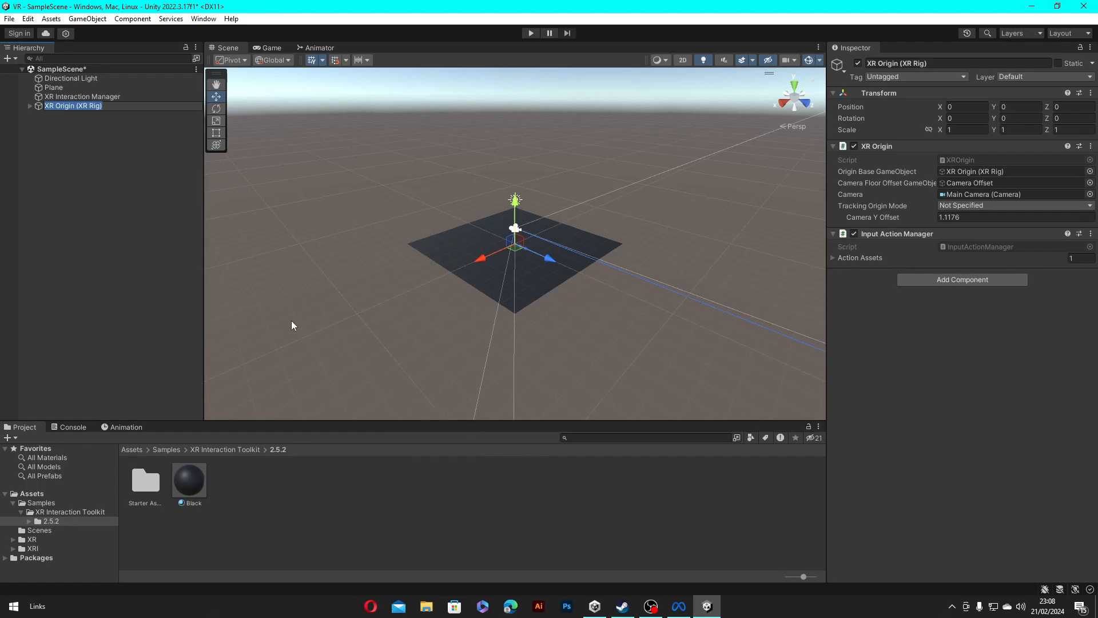
{"action": "left_click", "coordinate": [131, 212]}
- Set the XR Origin's Tracking Origin Mode to Floor
{"action": "left_click", "coordinate": [30, 106]}
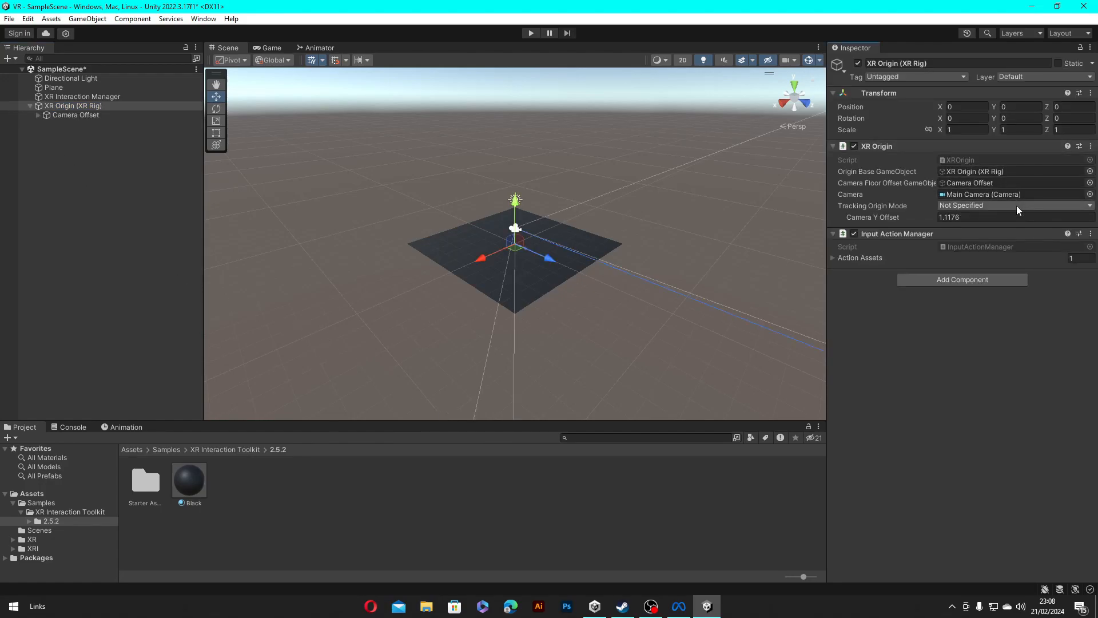
{"action": "left_click", "coordinate": [1017, 205]}
{"action": "left_click", "coordinate": [989, 240]}
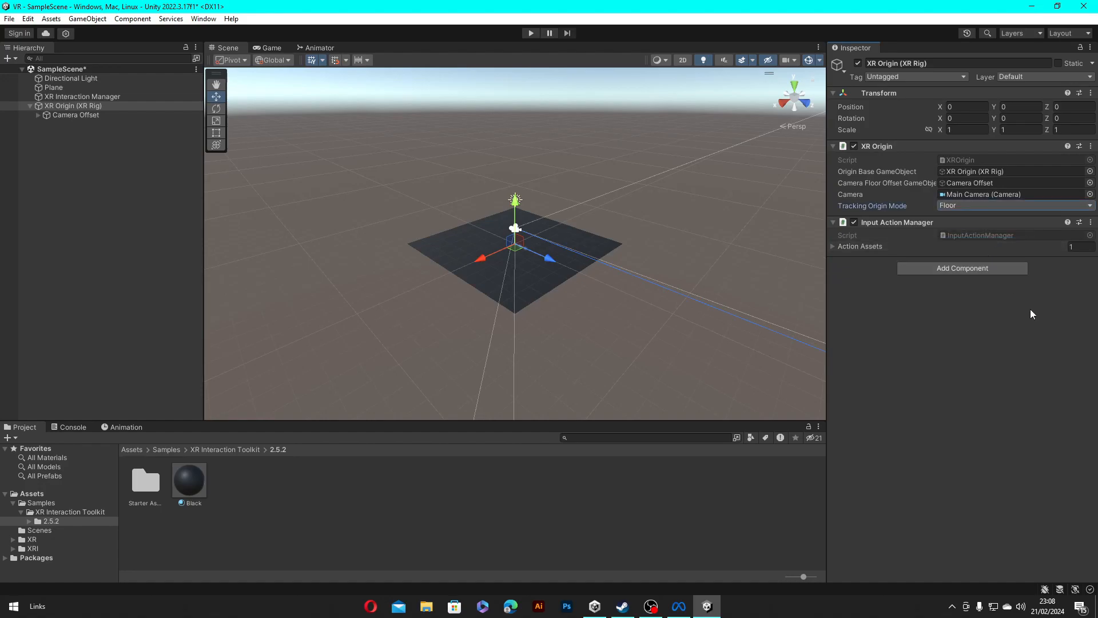
- Run the scene in play mode to check the headset camera view, and stop it
{"action": "left_click", "coordinate": [582, 121]}
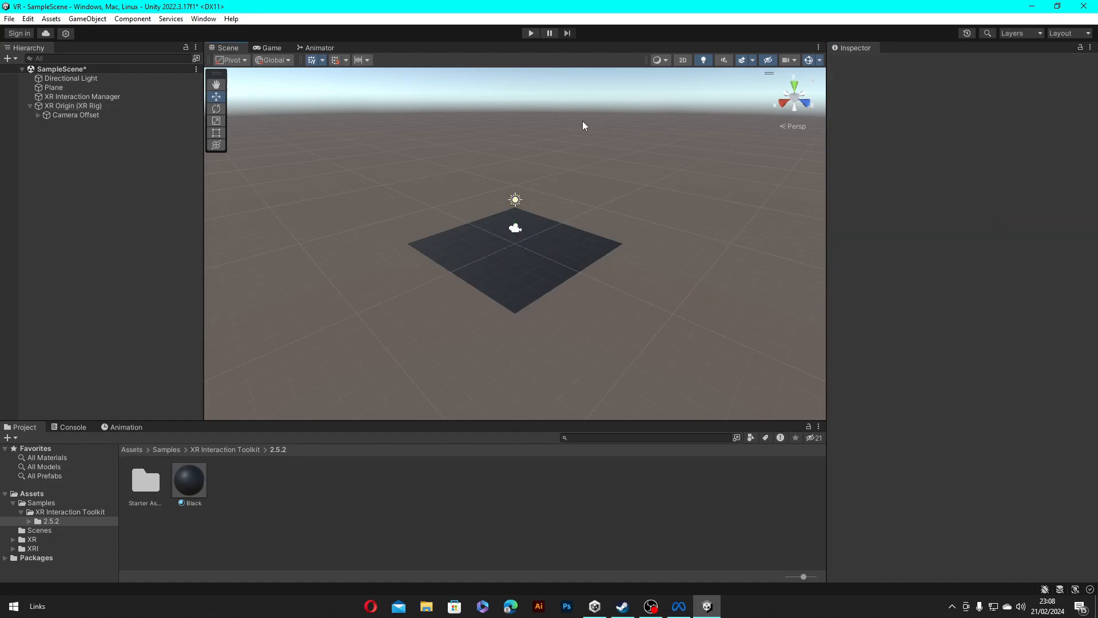
{"action": "left_click", "coordinate": [532, 33]}
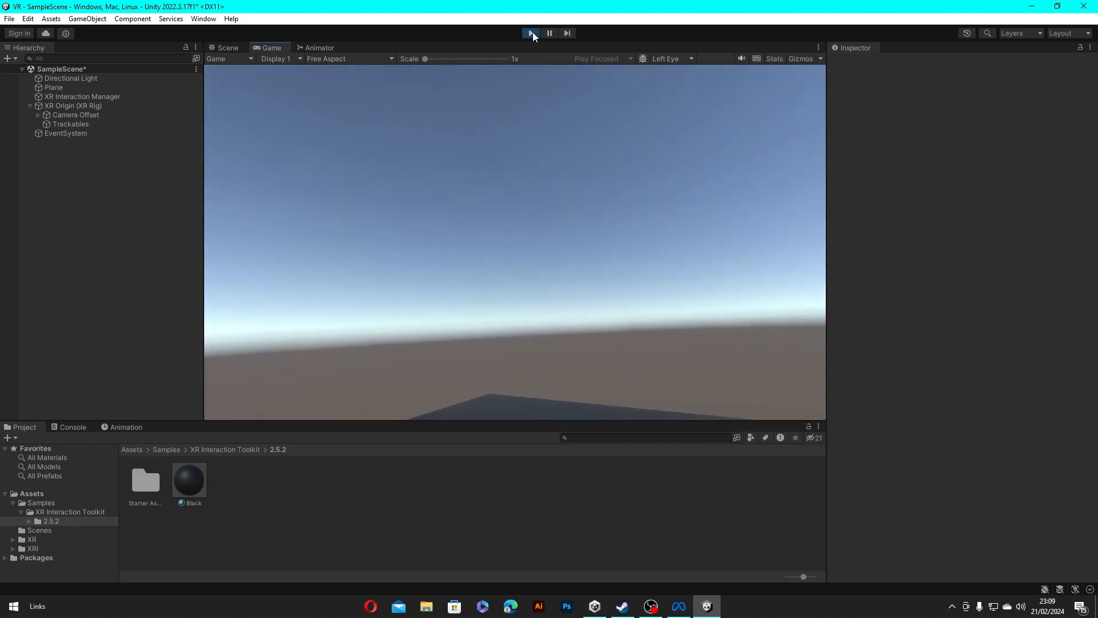
{"action": "left_click", "coordinate": [531, 33]}
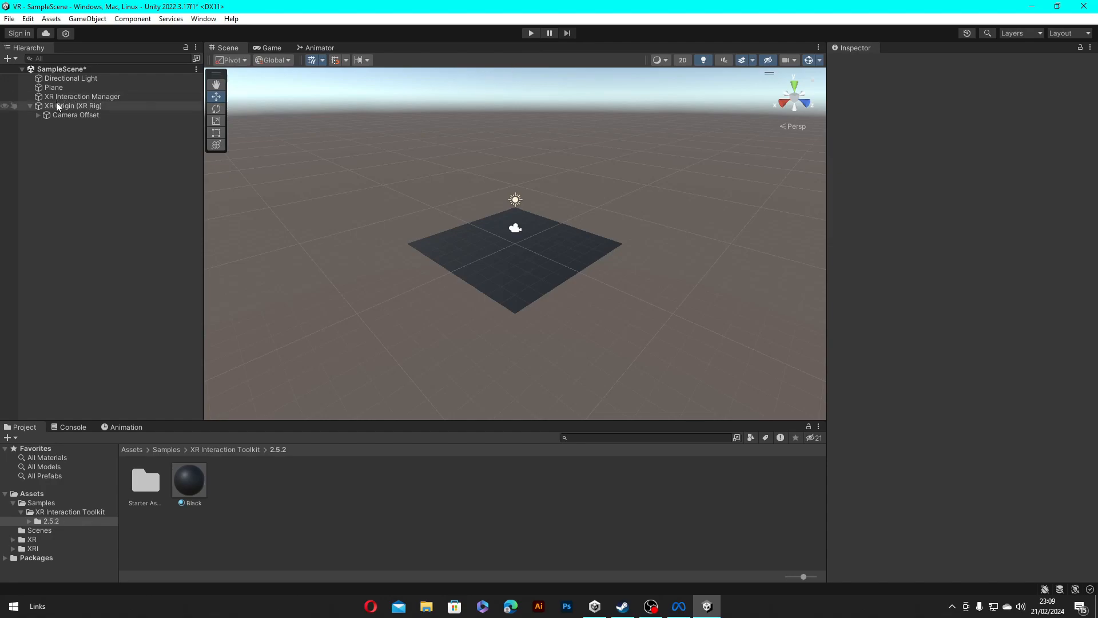
- Apply the XRI Default Left Controller preset to the XR Controller component of the Left Controller under Camera Offset
{"action": "left_click", "coordinate": [37, 115]}
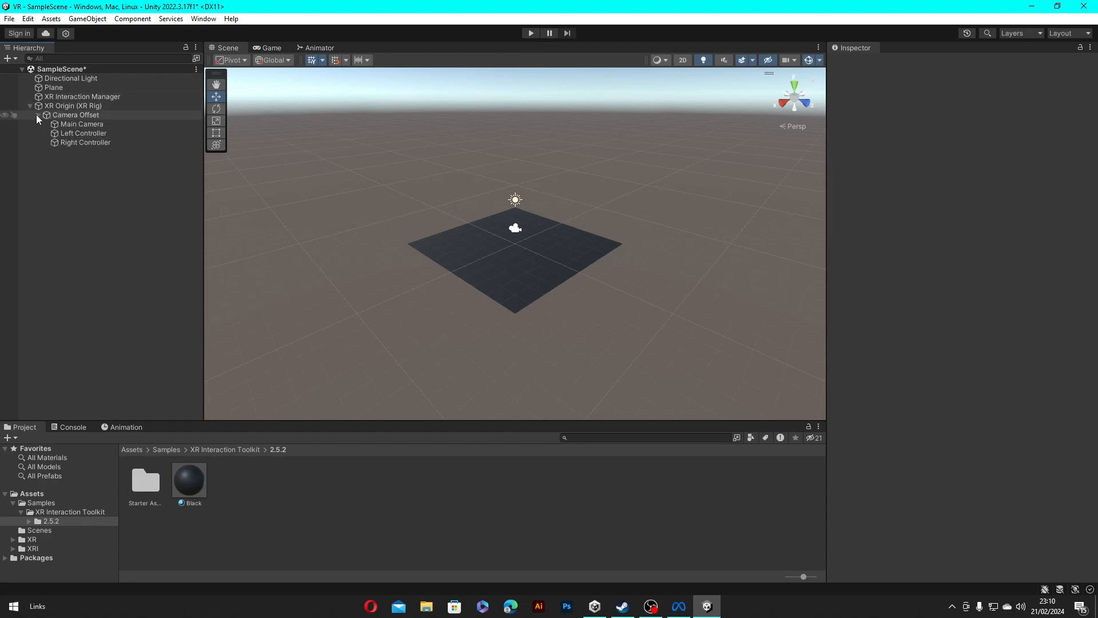
{"action": "left_click", "coordinate": [67, 133]}
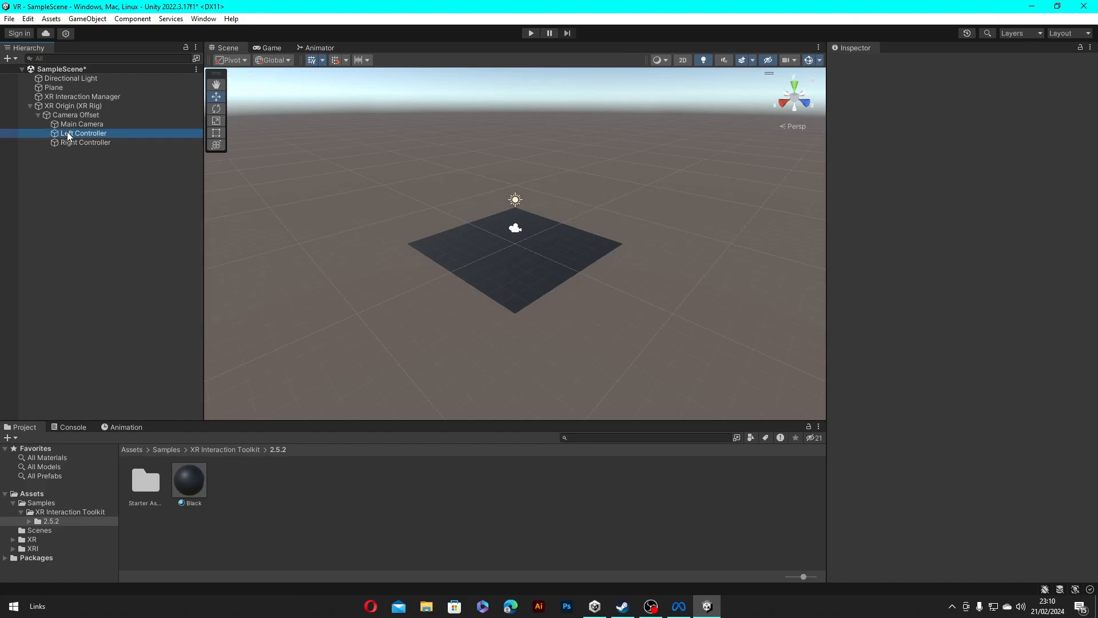
{"action": "left_click", "coordinate": [68, 141]}
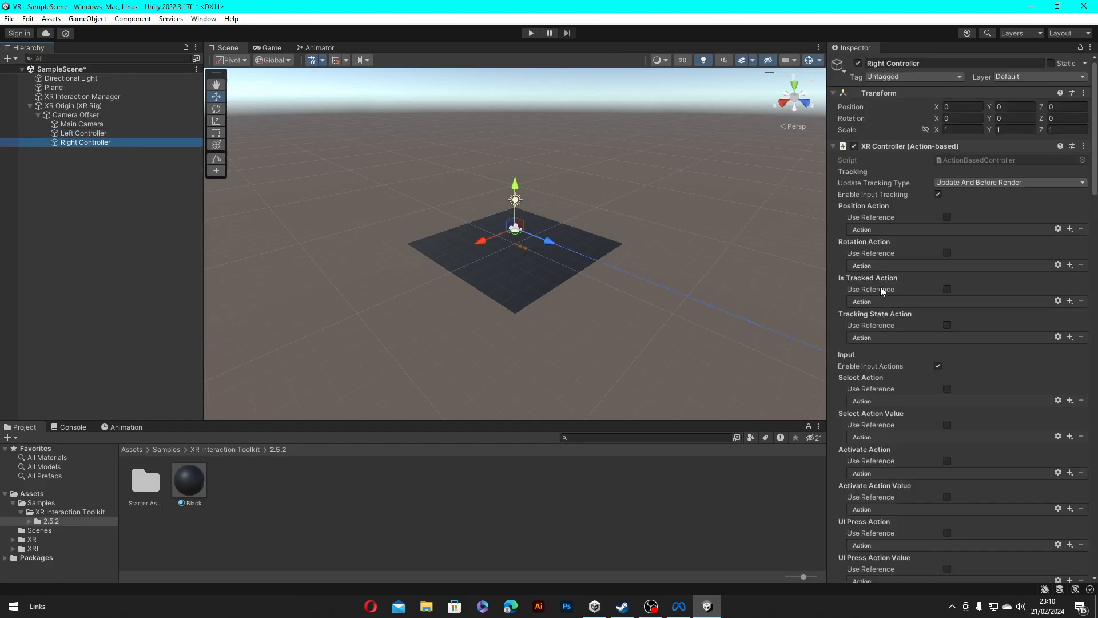
{"action": "left_click", "coordinate": [115, 159]}
{"action": "left_click", "coordinate": [122, 135]}
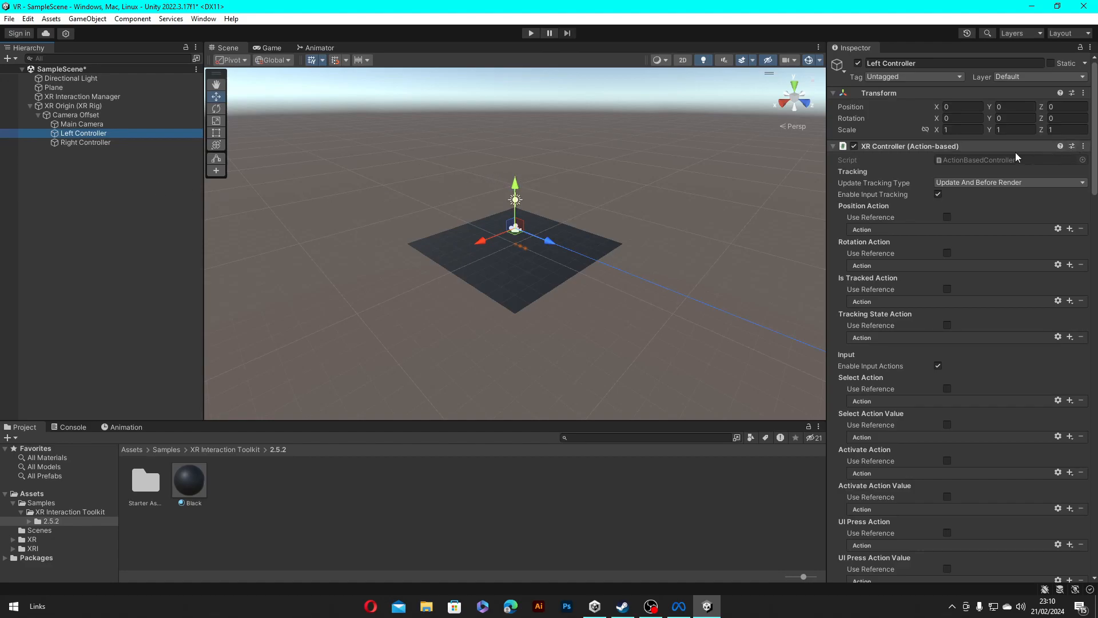
{"action": "left_click", "coordinate": [1072, 147]}
{"action": "left_click", "coordinate": [1041, 183]}
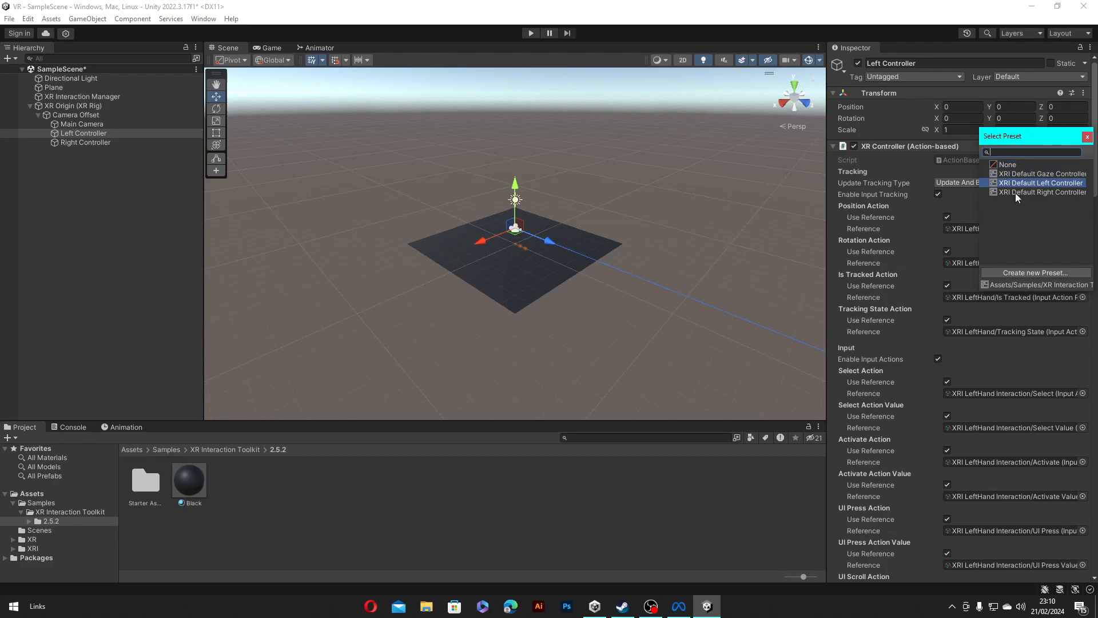
- Apply the XRI Default Right Controller preset to the Right Controller's XR Controller component
{"action": "left_click", "coordinate": [112, 142]}
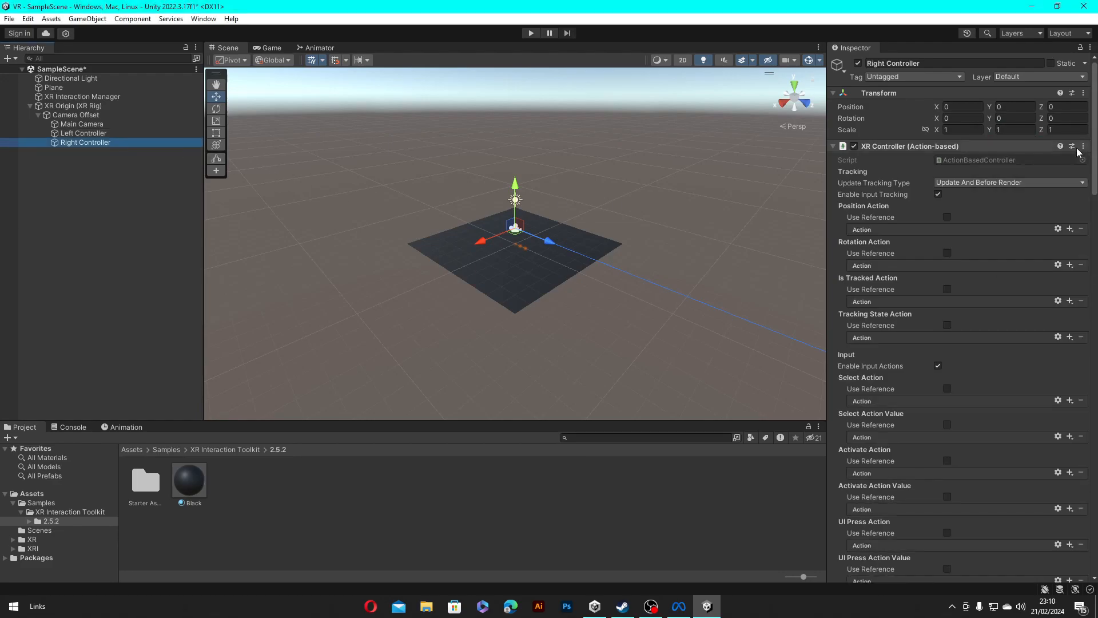
{"action": "left_click", "coordinate": [1073, 147]}
{"action": "left_click", "coordinate": [1059, 193]}
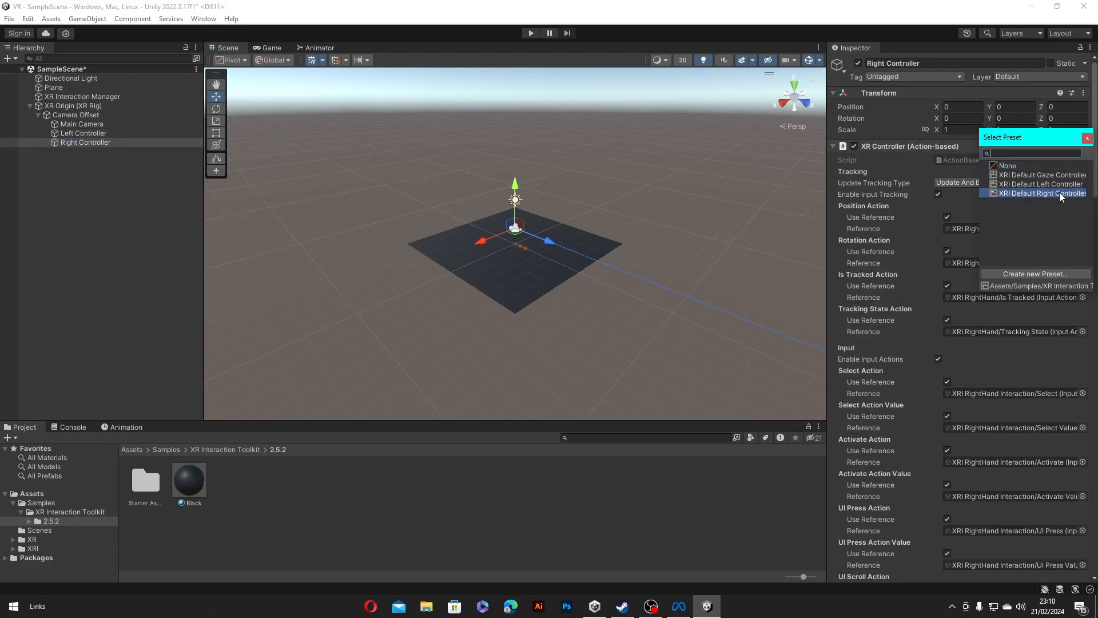
- Run the scene in play mode to test the controller rays, and stop it
{"action": "left_click", "coordinate": [528, 32]}
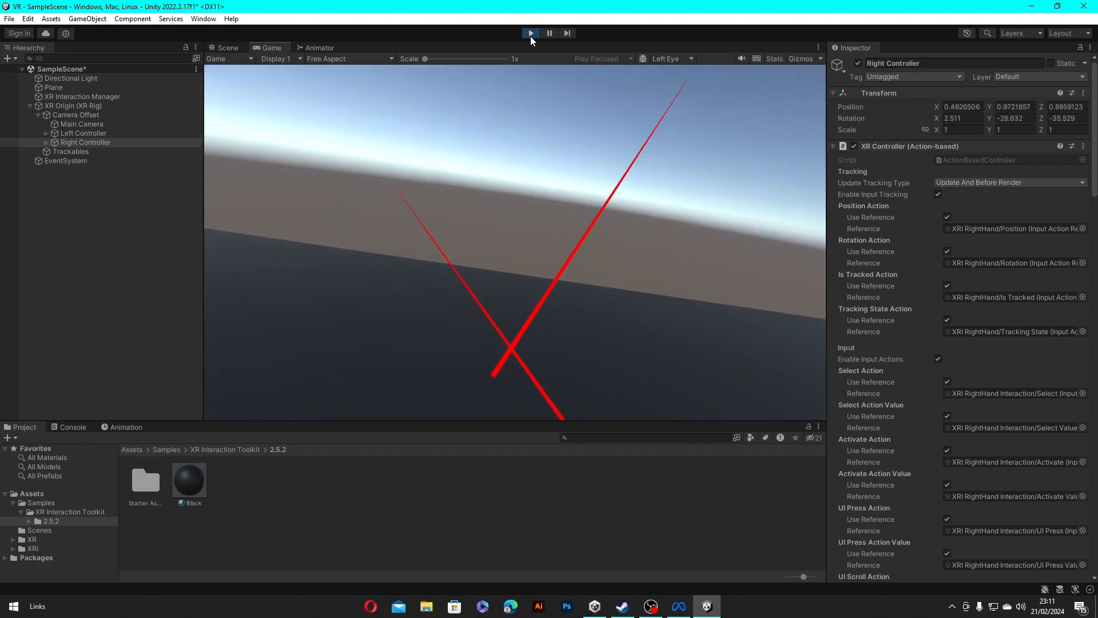
{"action": "left_click", "coordinate": [531, 34]}
- Remove the XR Interactor Line Visual component from both the Left Controller and the Right Controller
{"action": "left_click", "coordinate": [99, 132]}
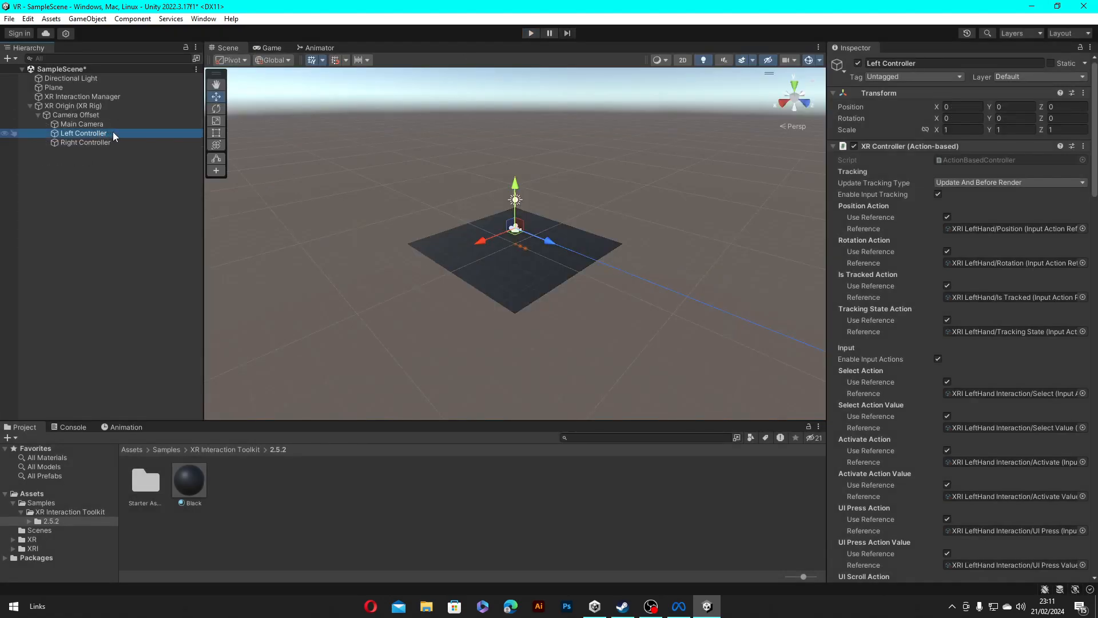
{"action": "left_click", "coordinate": [132, 143], "text": "ctrl"}
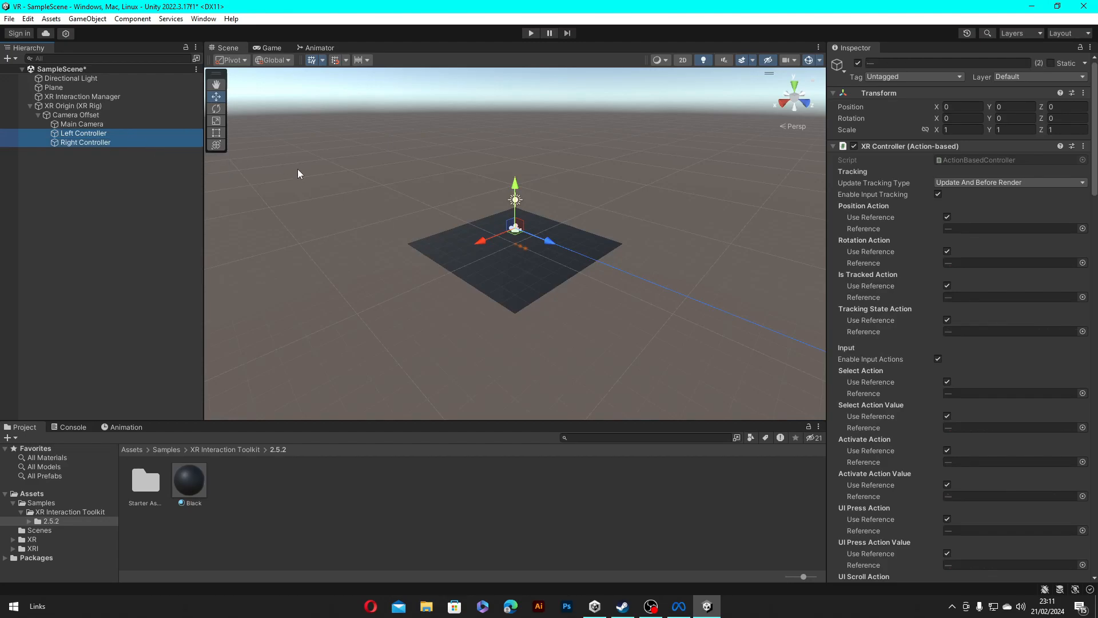
{"action": "left_click", "coordinate": [109, 153]}
{"action": "left_click", "coordinate": [108, 132]}
{"action": "left_click", "coordinate": [107, 142], "text": "ctrl"}
{"action": "scroll", "coordinate": [836, 197], "scroll_direction": "down", "scroll_amount": 5}
{"action": "scroll", "coordinate": [835, 197], "scroll_direction": "down", "scroll_amount": 10}
{"action": "left_click", "coordinate": [1082, 195]}
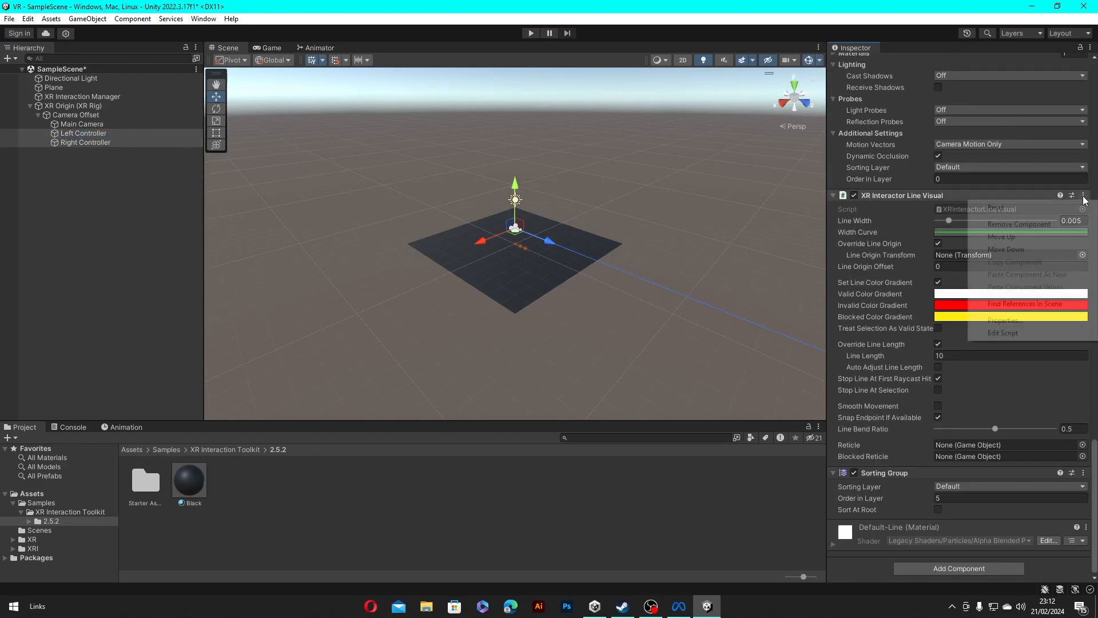
{"action": "left_click", "coordinate": [1018, 224]}
- Remove the Line Renderer and XR Ray Interactor components from both controllers
{"action": "scroll", "coordinate": [1062, 228], "scroll_direction": "up", "scroll_amount": 4}
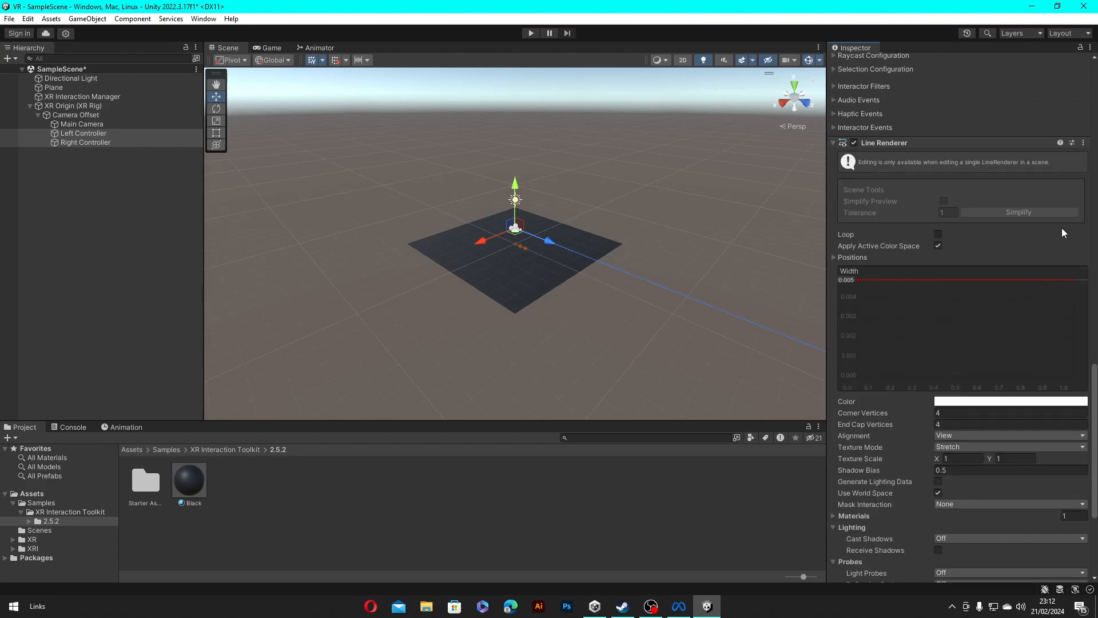
{"action": "left_click", "coordinate": [1083, 204]}
{"action": "left_click", "coordinate": [1062, 233]}
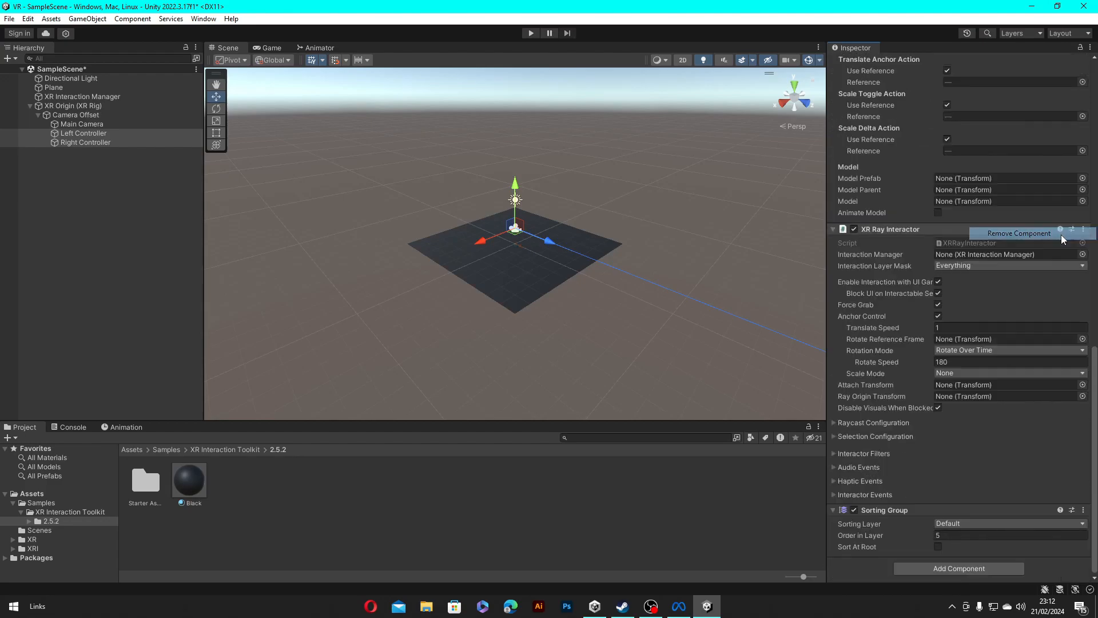
{"action": "left_click", "coordinate": [1082, 264]}
{"action": "left_click", "coordinate": [1067, 290]}
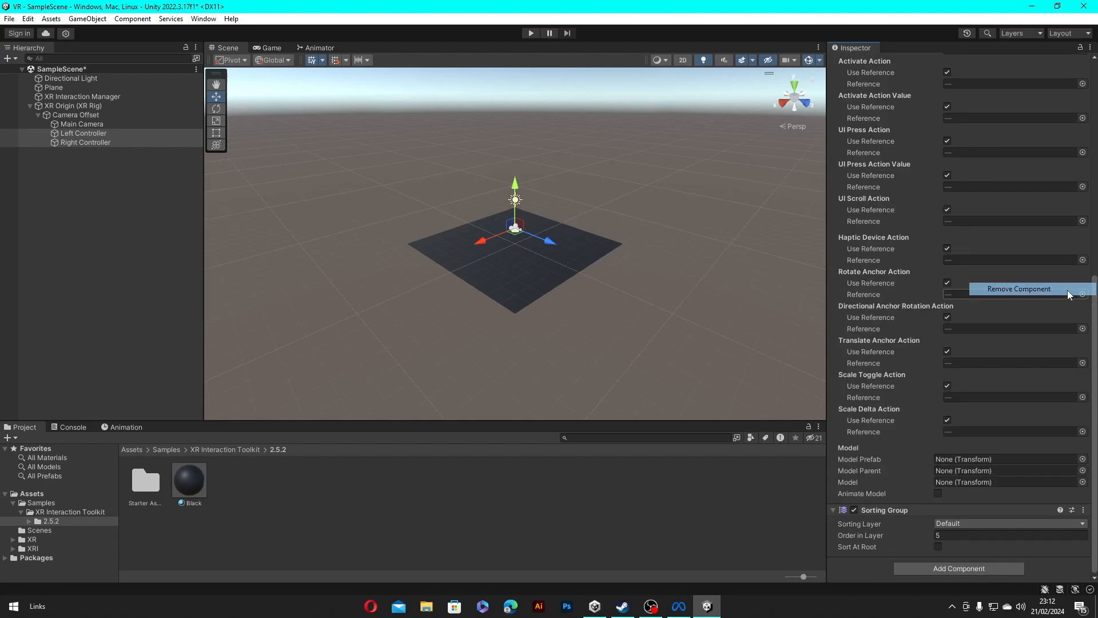
- Add an XR Direct Interactor component to both controllers and assign the scene's XR Interaction Manager as its Interaction Manager
{"action": "left_click", "coordinate": [947, 563]}
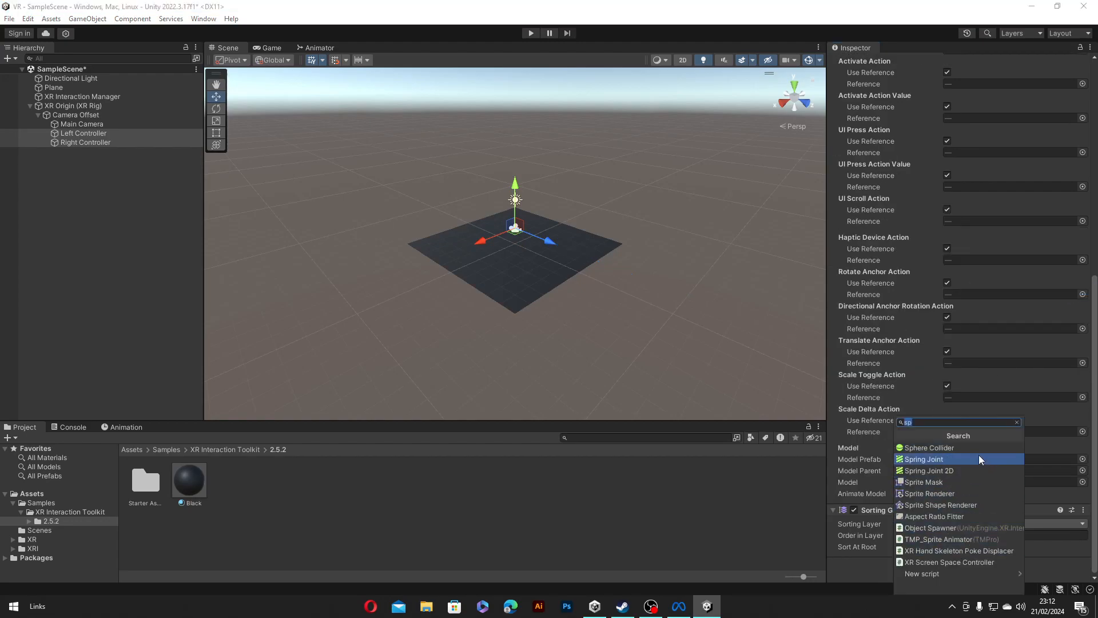
{"action": "type", "text": "xrd"}
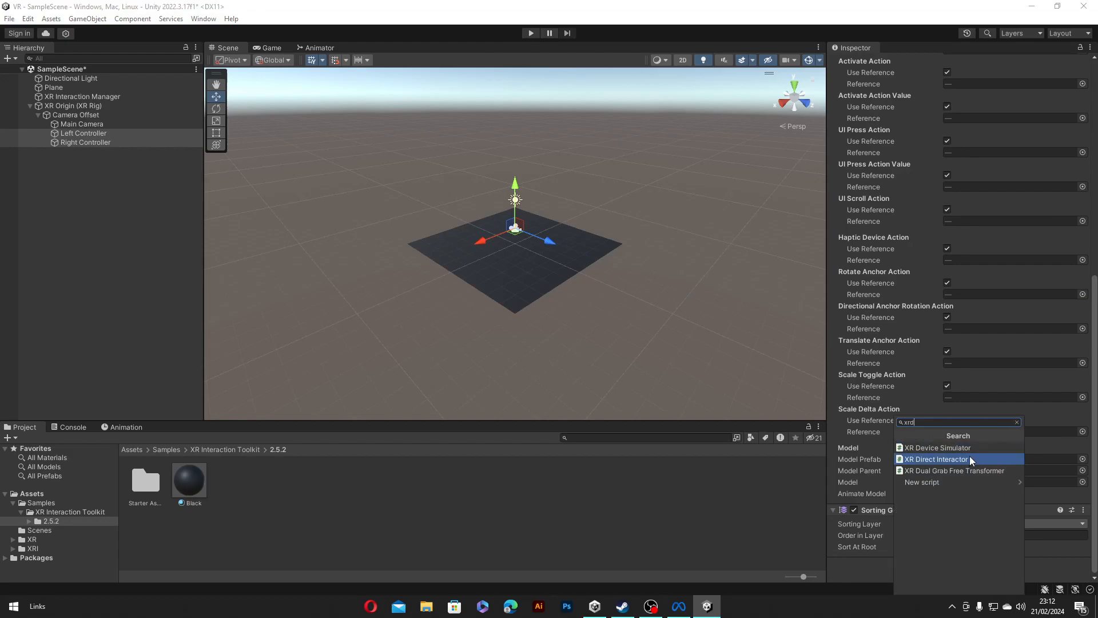
{"action": "left_click", "coordinate": [969, 458]}
{"action": "scroll", "coordinate": [963, 445], "scroll_direction": "down", "scroll_amount": 5}
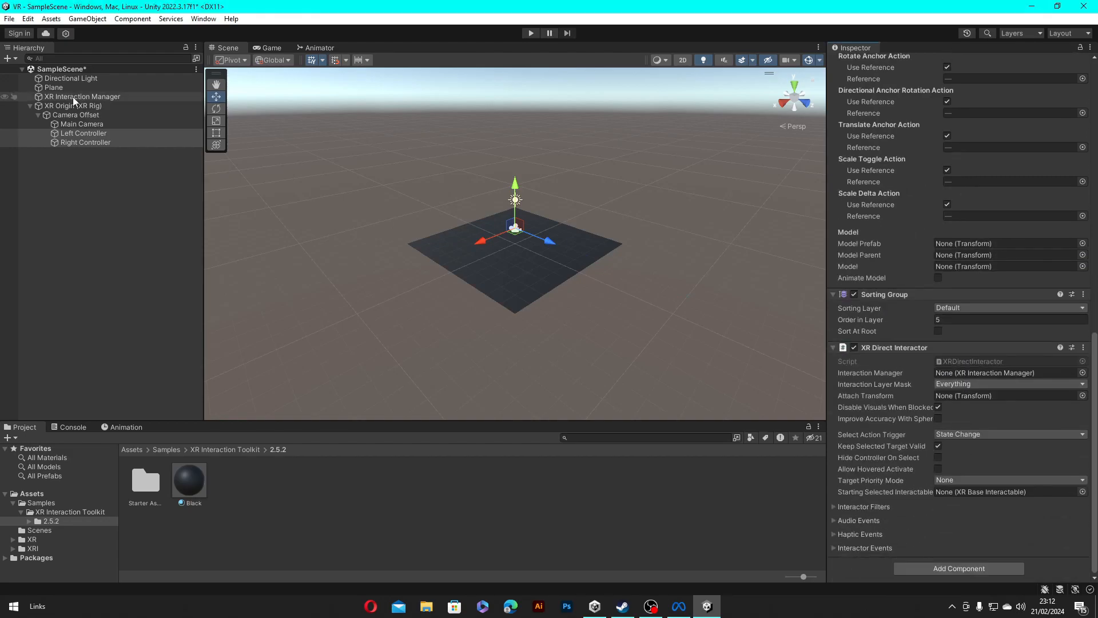
{"action": "left_click_drag", "start_coordinate": [71, 95], "coordinate": [959, 375]}
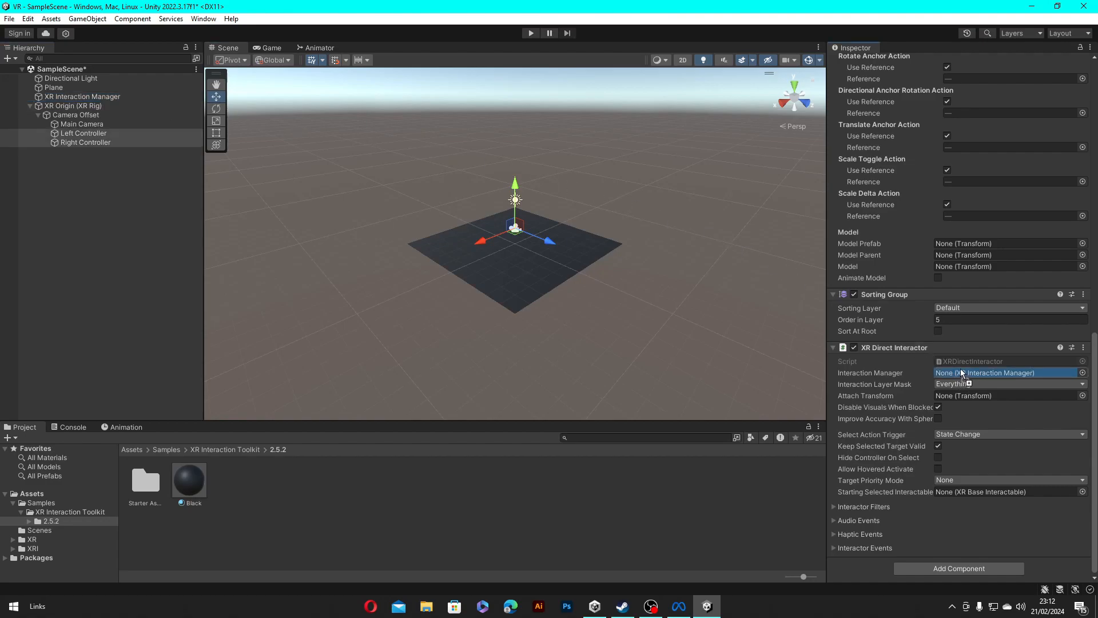
- Add a 3D cube as a child of both the Left Controller and the Right Controller
{"action": "right_click", "coordinate": [122, 143]}
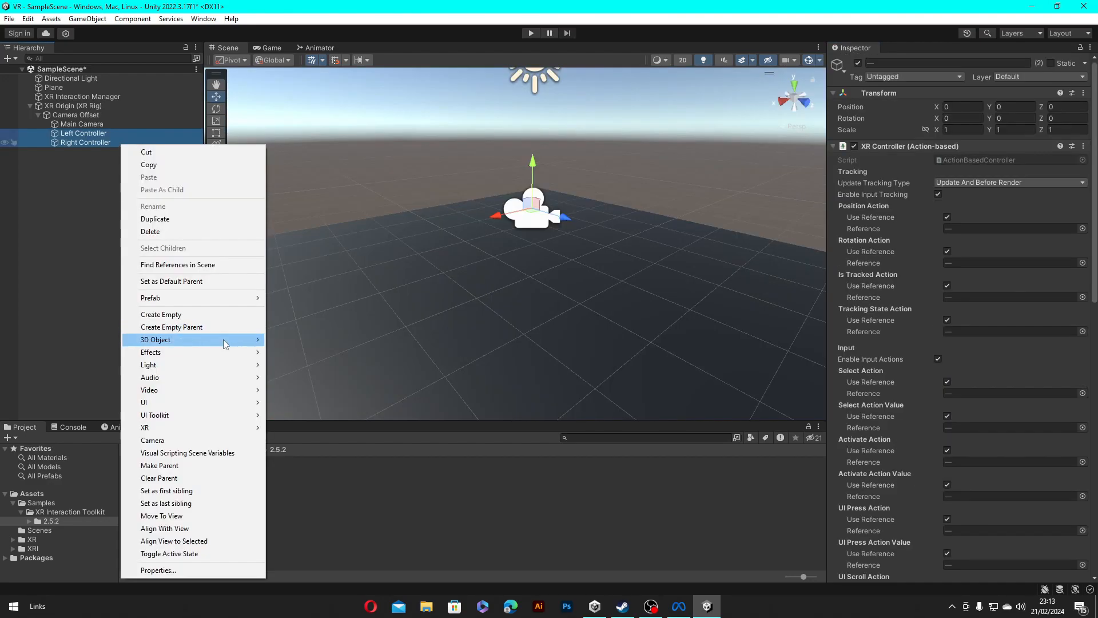
{"action": "mouse_move", "coordinate": [229, 341]}
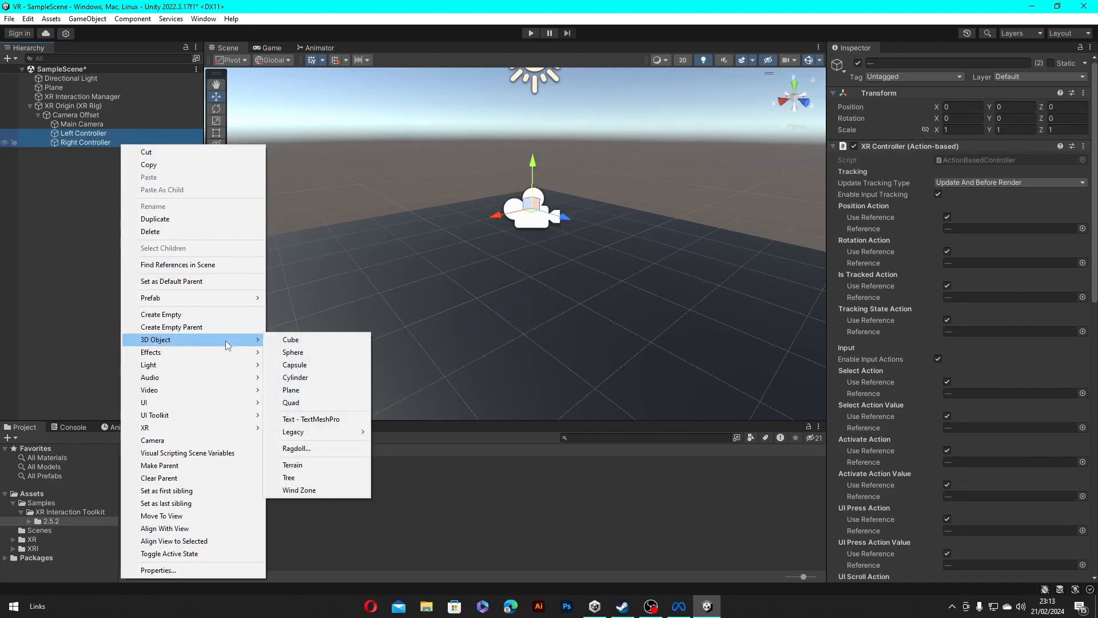
{"action": "left_click", "coordinate": [286, 342]}
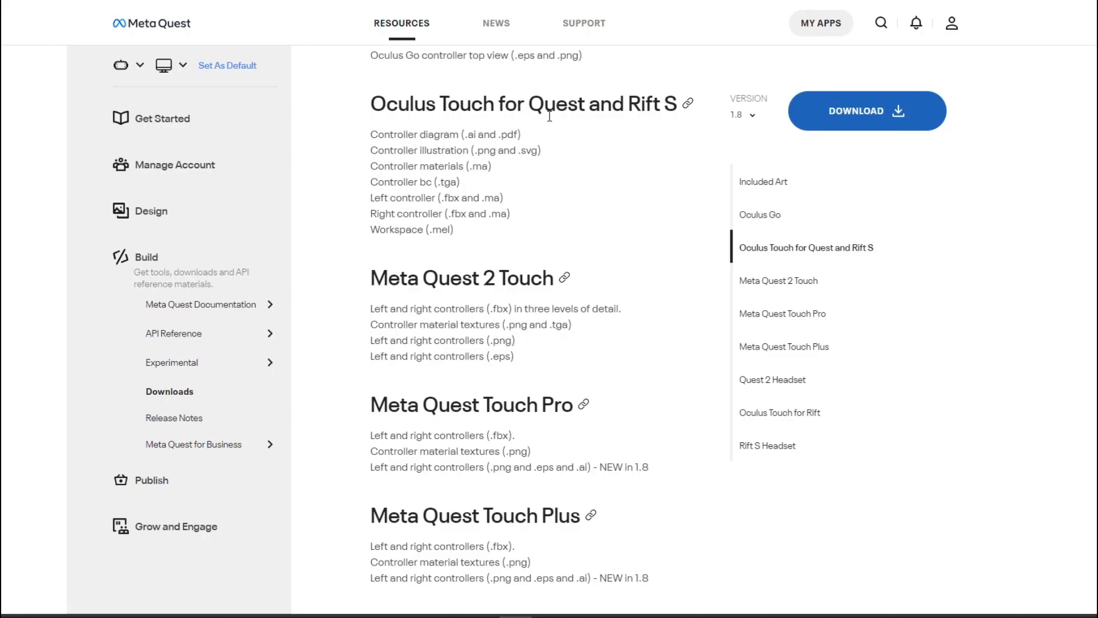
- Examine the controller models and art included in the version 1.8 download on the Meta Quest developer page
{"action": "scroll", "coordinate": [549, 116], "scroll_direction": "up", "scroll_amount": 1}
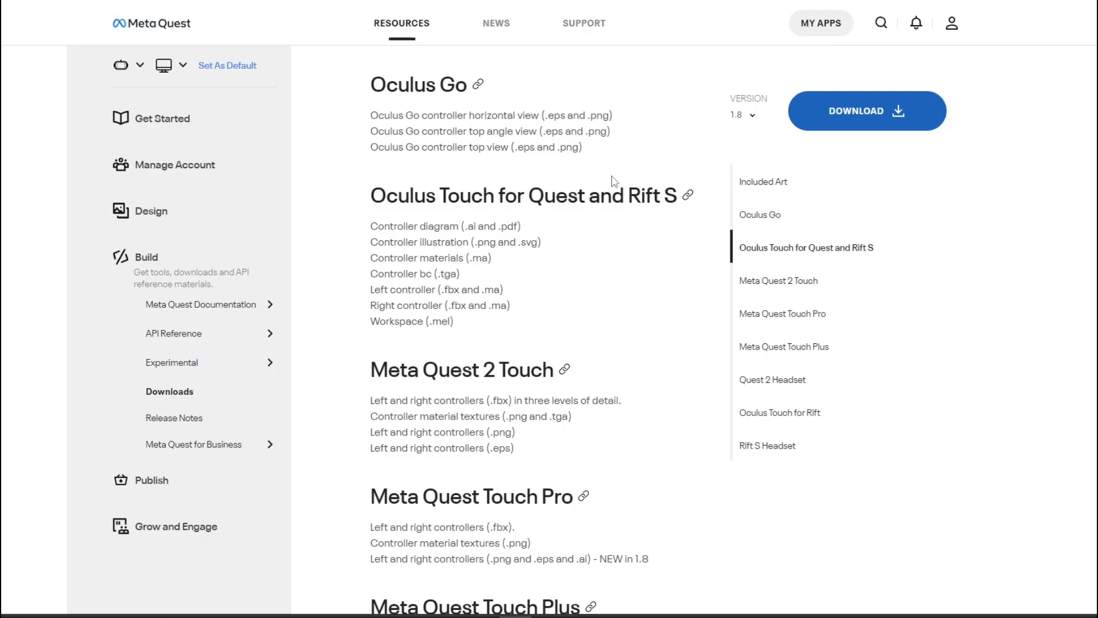
{"action": "scroll", "coordinate": [654, 177], "scroll_direction": "down", "scroll_amount": 2}
{"action": "scroll", "coordinate": [384, 171], "scroll_direction": "down", "scroll_amount": 3}
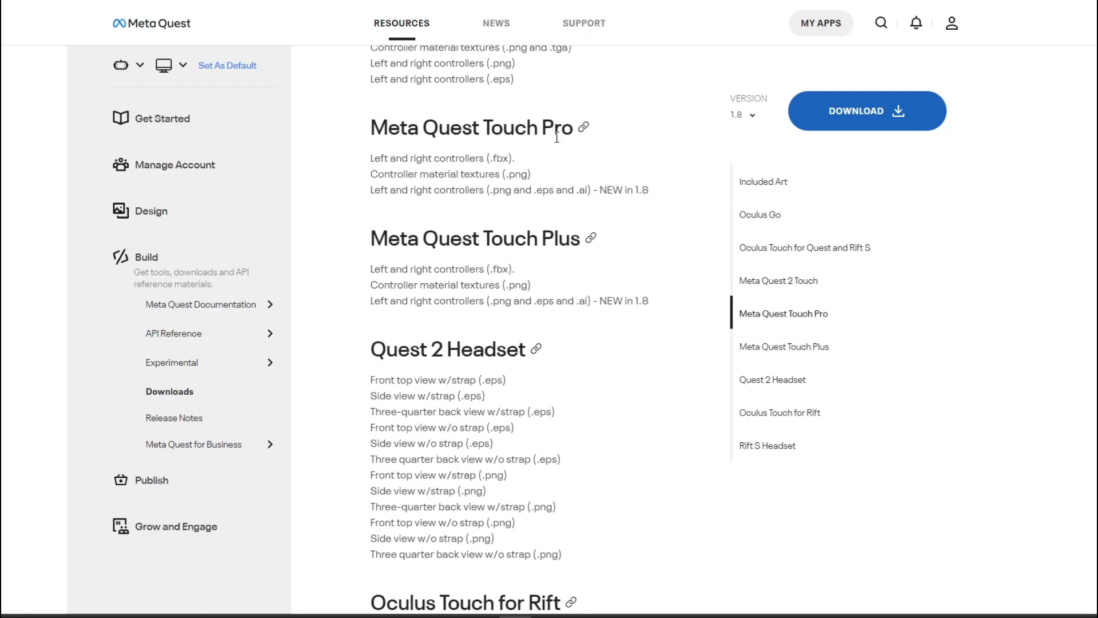
{"action": "scroll", "coordinate": [492, 216], "scroll_direction": "down", "scroll_amount": 2}
{"action": "scroll", "coordinate": [511, 217], "scroll_direction": "down", "scroll_amount": 8}
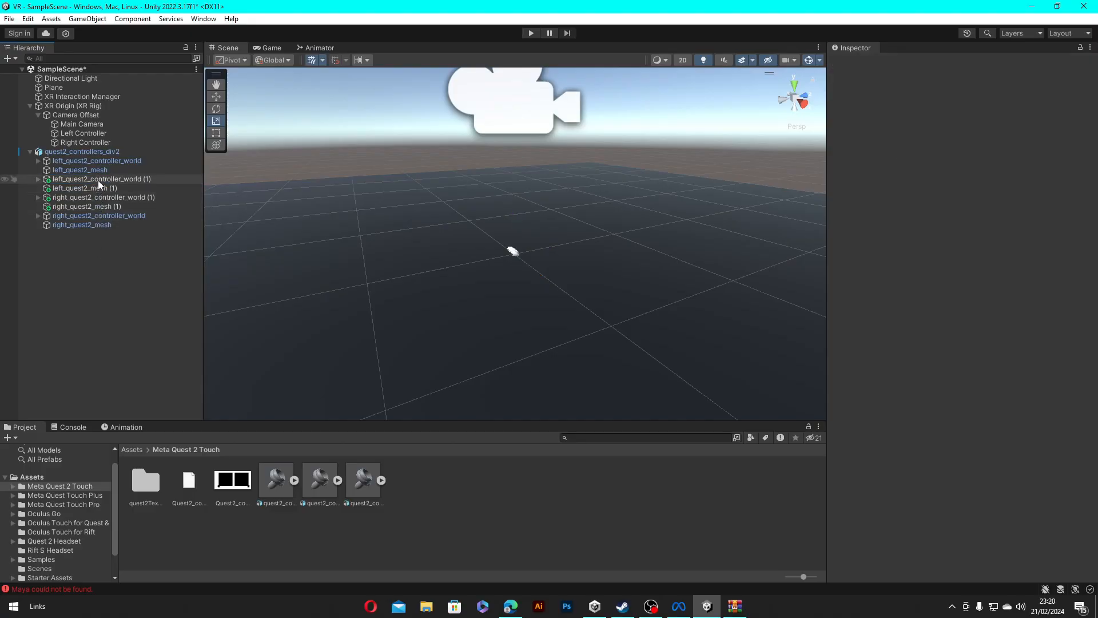
- Parent the duplicated left Quest 2 controller_world and mesh objects to the Left Controller, and the right duplicates to the Right Controller
{"action": "left_click", "coordinate": [98, 181]}
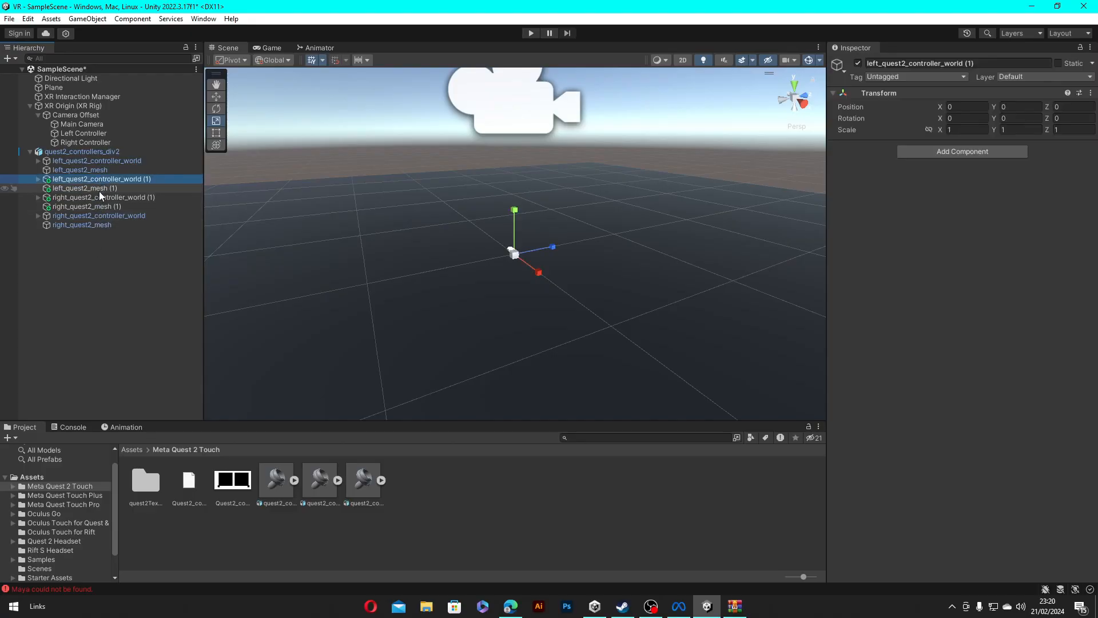
{"action": "left_click", "coordinate": [100, 189], "text": "ctrl"}
{"action": "left_click_drag", "start_coordinate": [103, 185], "coordinate": [135, 132]}
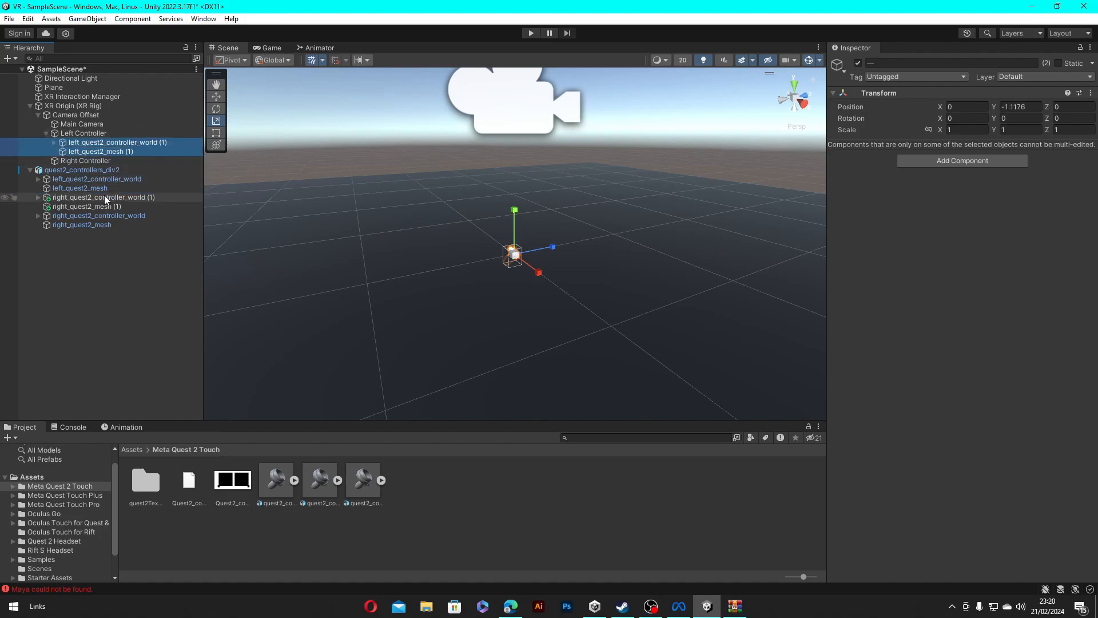
{"action": "left_click", "coordinate": [104, 196]}
{"action": "left_click", "coordinate": [102, 206], "text": "ctrl"}
{"action": "left_click_drag", "start_coordinate": [101, 200], "coordinate": [85, 161]}
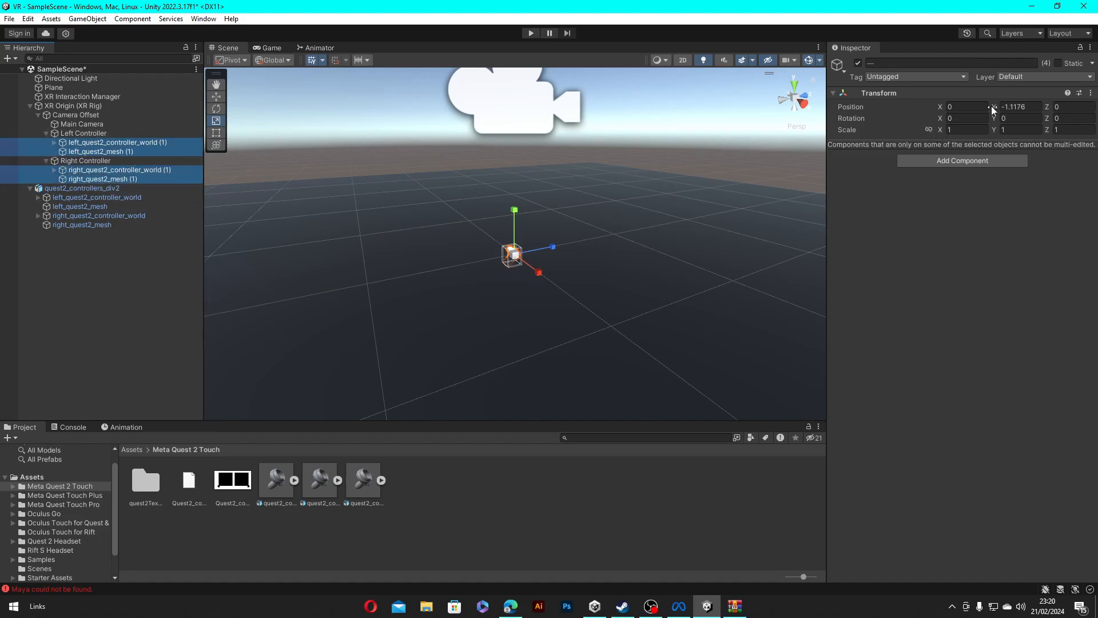
- Reset the position of all four parented Quest 2 model objects to 0, 0, 0
{"action": "right_click", "coordinate": [973, 94]}
{"action": "left_click", "coordinate": [992, 101]}
{"action": "right_click_drag", "start_coordinate": [728, 155], "coordinate": [694, 139]}
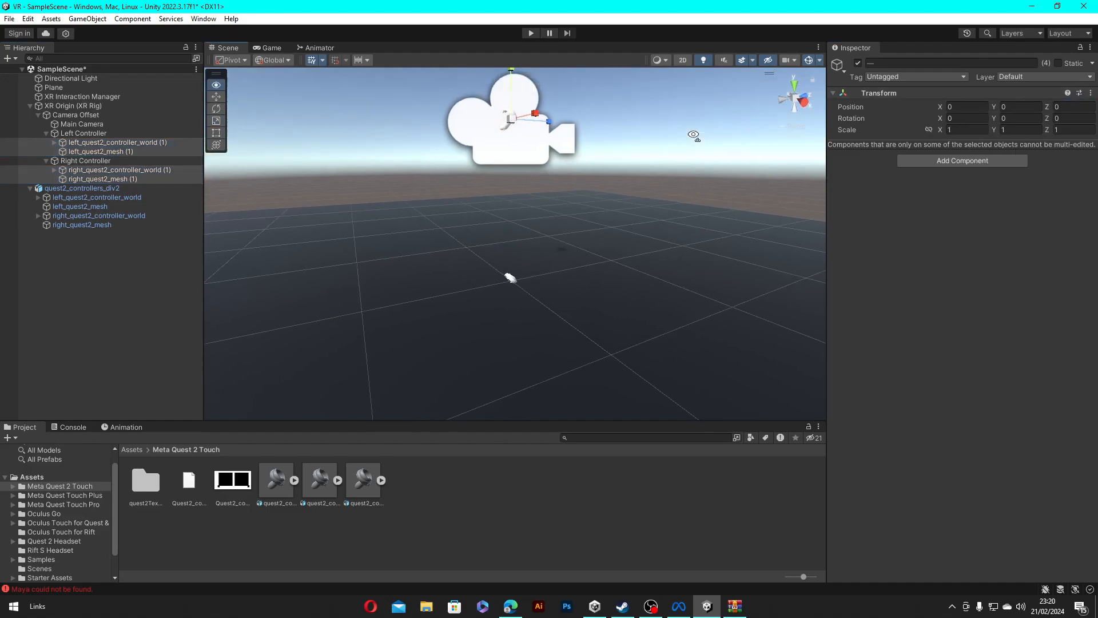
- Test the controller models in play mode, stop it, and delete the leftover quest2_controllers_div2 object from the scene
{"action": "left_click", "coordinate": [531, 36]}
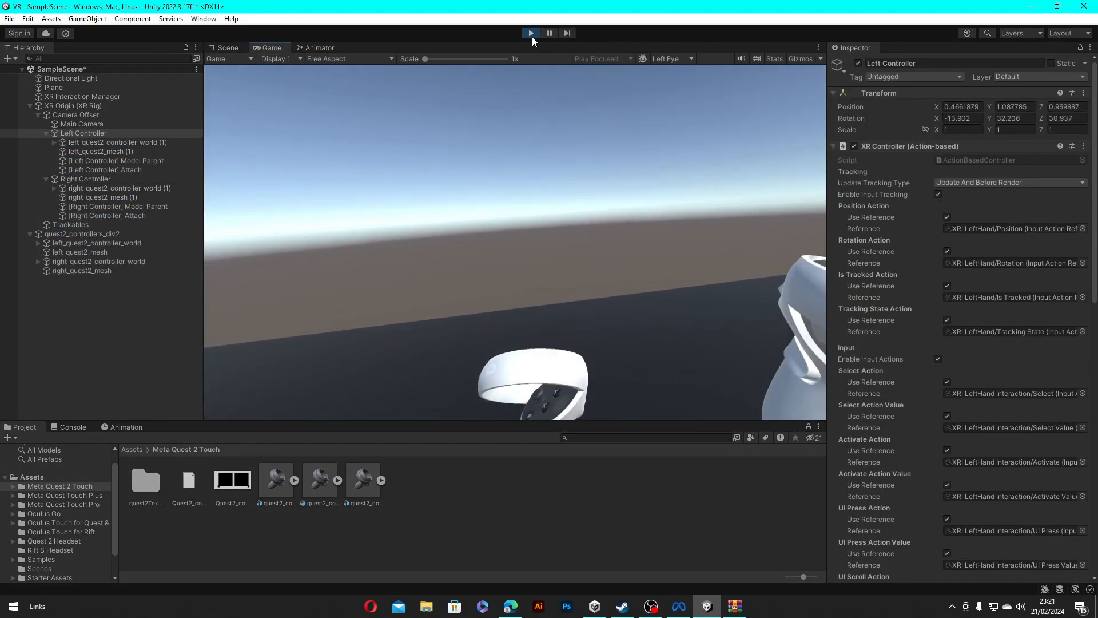
{"action": "left_click", "coordinate": [531, 34]}
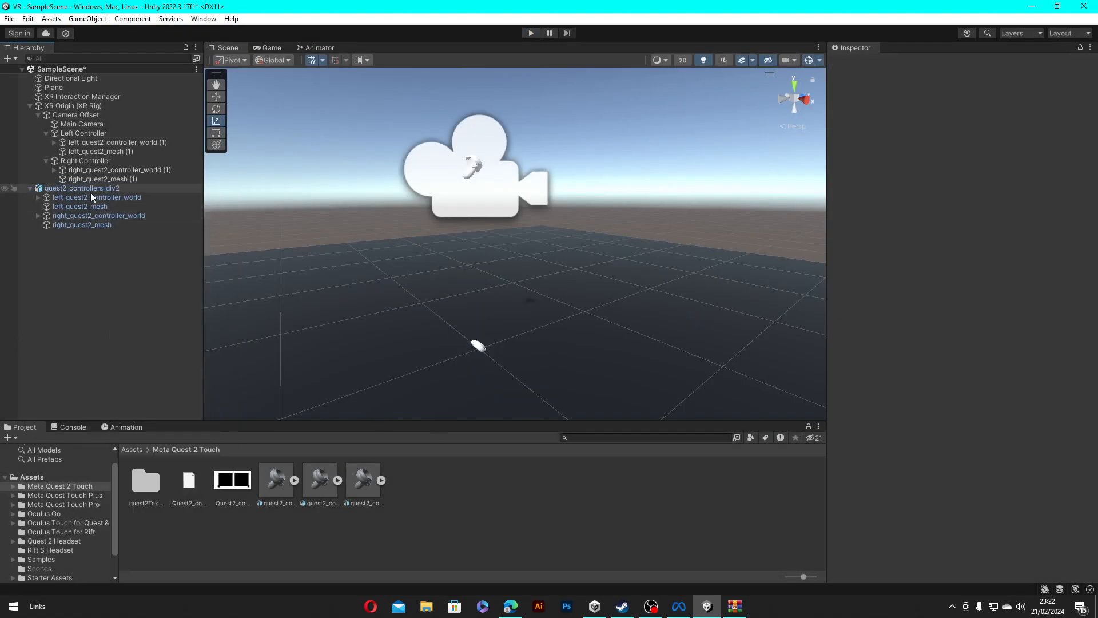
{"action": "left_click", "coordinate": [90, 192]}
{"action": "key", "text": "Delete"}
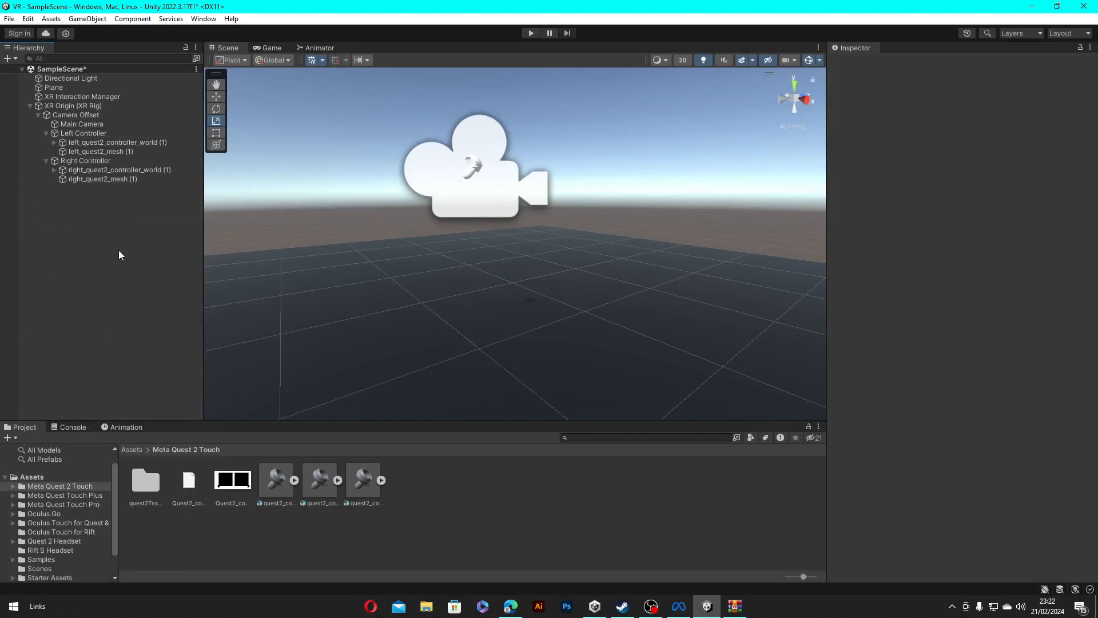
- Add a 3D cube to the scene and shift it along the X axis near the XR rig
{"action": "right_click", "coordinate": [162, 305]}
{"action": "mouse_move", "coordinate": [240, 470]}
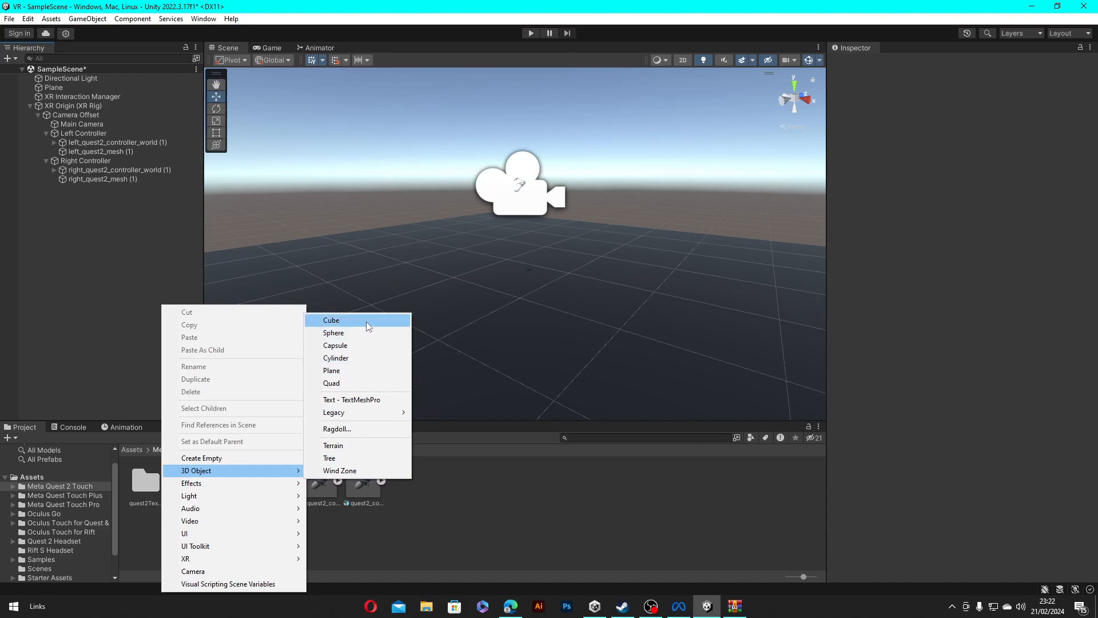
{"action": "left_click", "coordinate": [366, 321]}
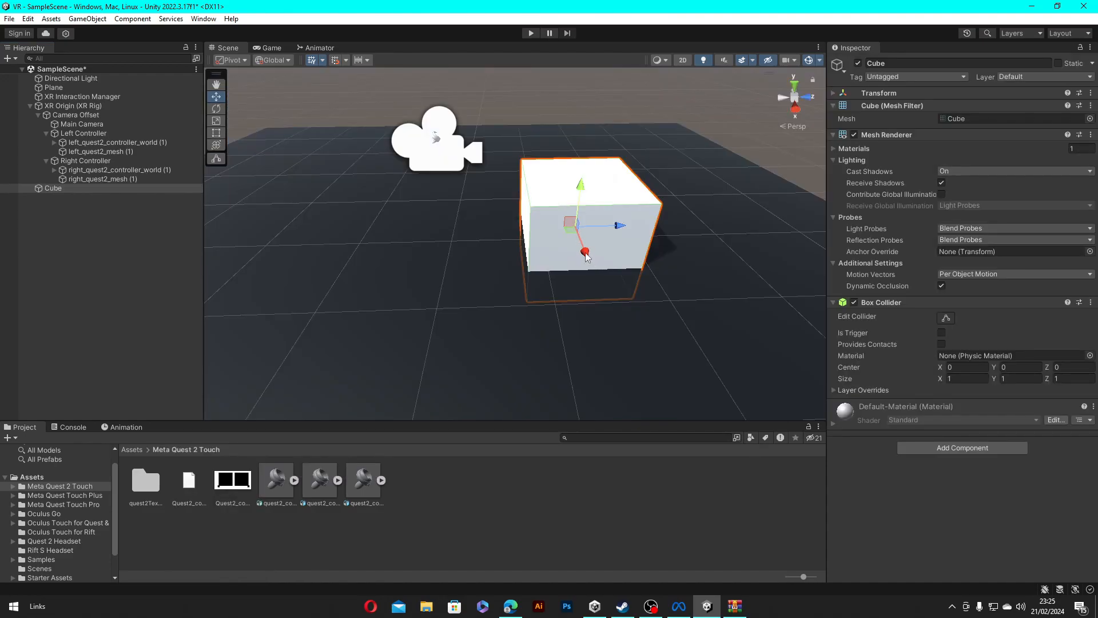
{"action": "left_click_drag", "start_coordinate": [585, 256], "coordinate": [593, 276]}
- Create a red XR Grab Interactable above the white cube, scaled uniformly to about 0.125, and run the scene in play mode
{"action": "right_click", "coordinate": [111, 303]}
{"action": "mouse_move", "coordinate": [172, 556]}
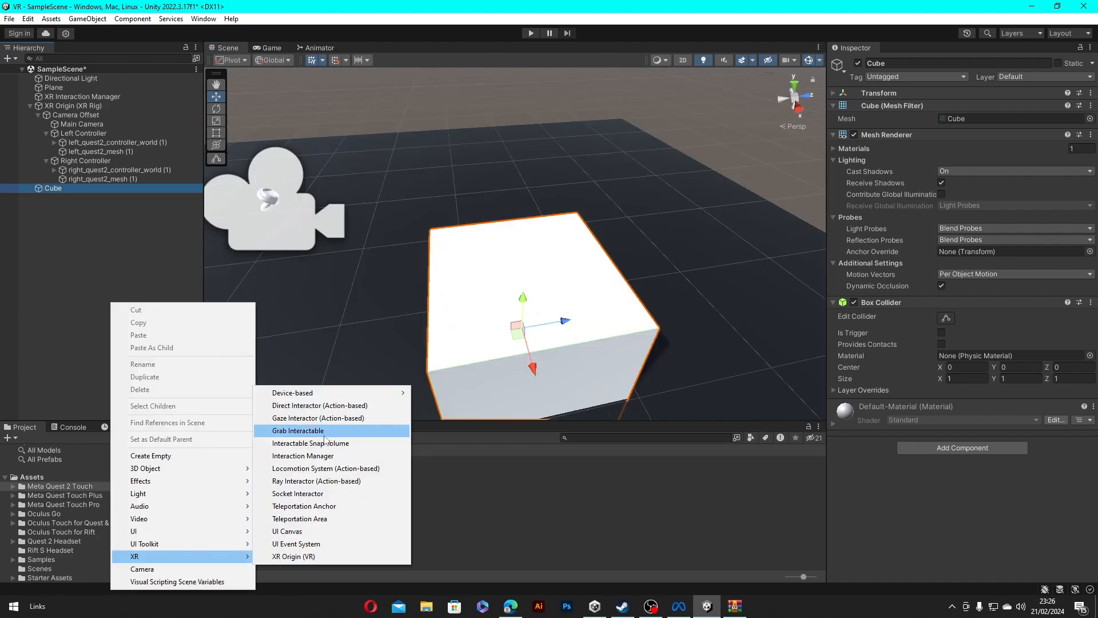
{"action": "left_click", "coordinate": [325, 433]}
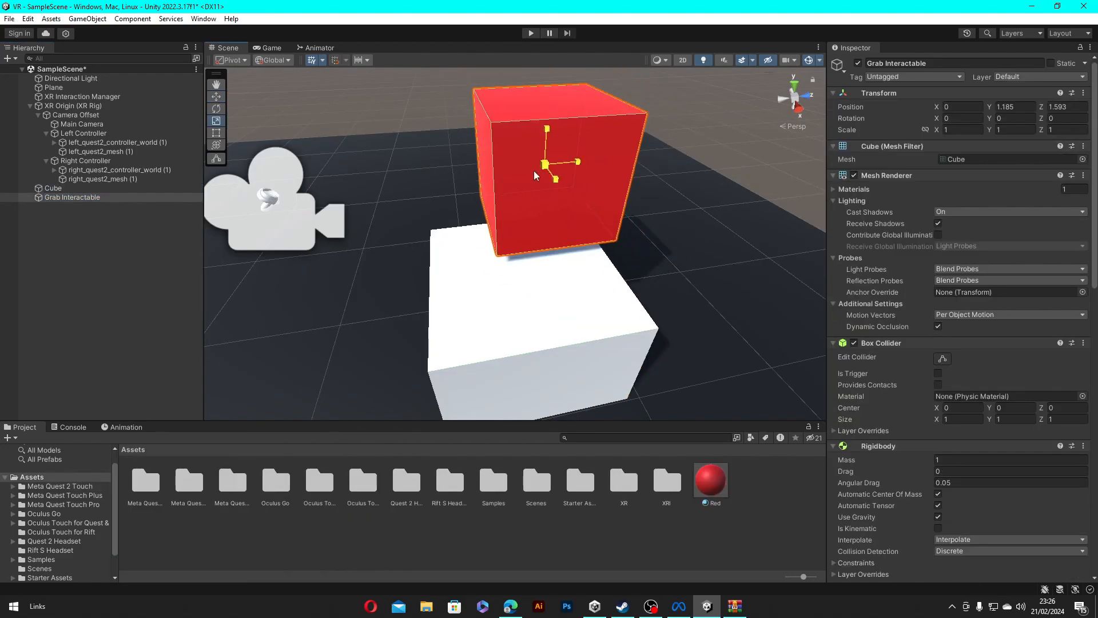
{"action": "left_click_drag", "start_coordinate": [534, 171], "coordinate": [506, 180]}
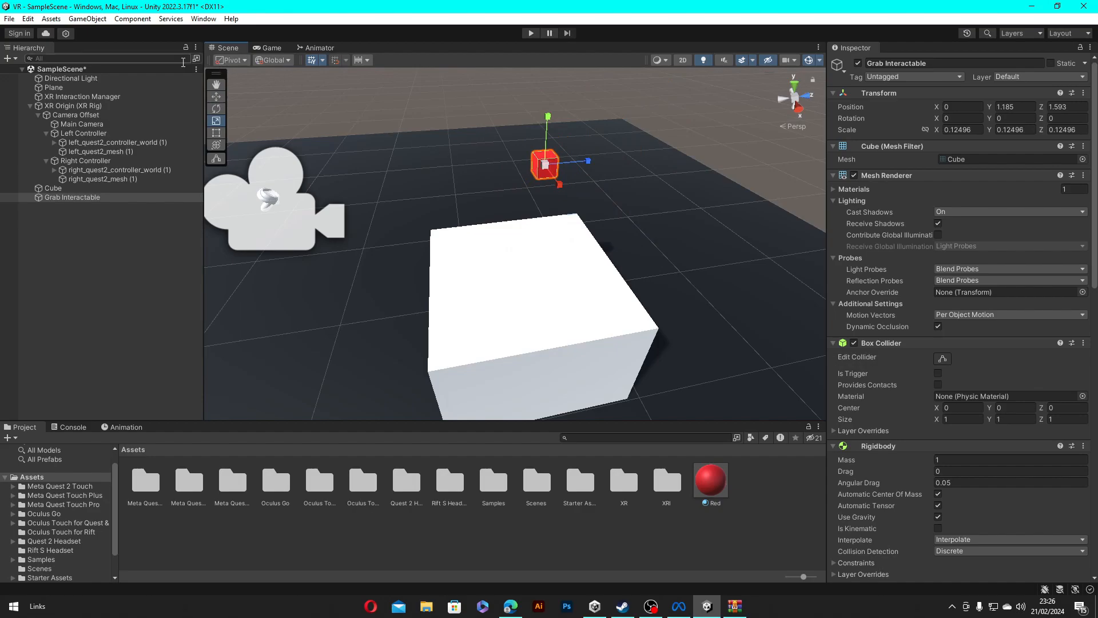
{"action": "left_click", "coordinate": [531, 33]}
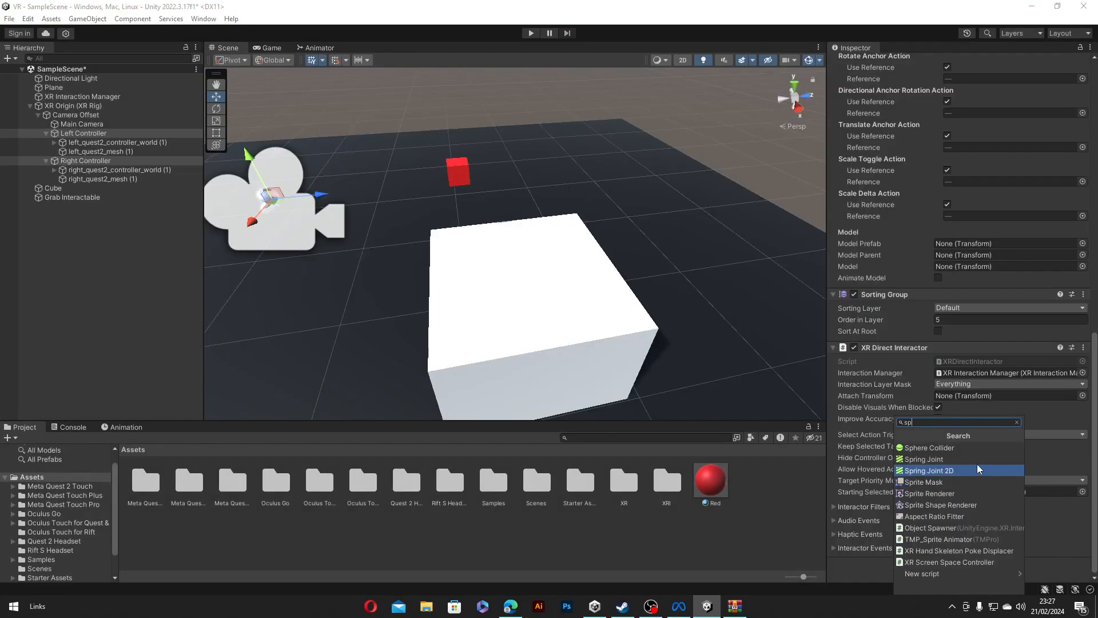
- Add a Sphere Collider with Is Trigger enabled and a reduced radius to both controllers, and run the scene in play mode
{"action": "left_click", "coordinate": [969, 447]}
{"action": "scroll", "coordinate": [1015, 341], "scroll_direction": "down", "scroll_amount": 3}
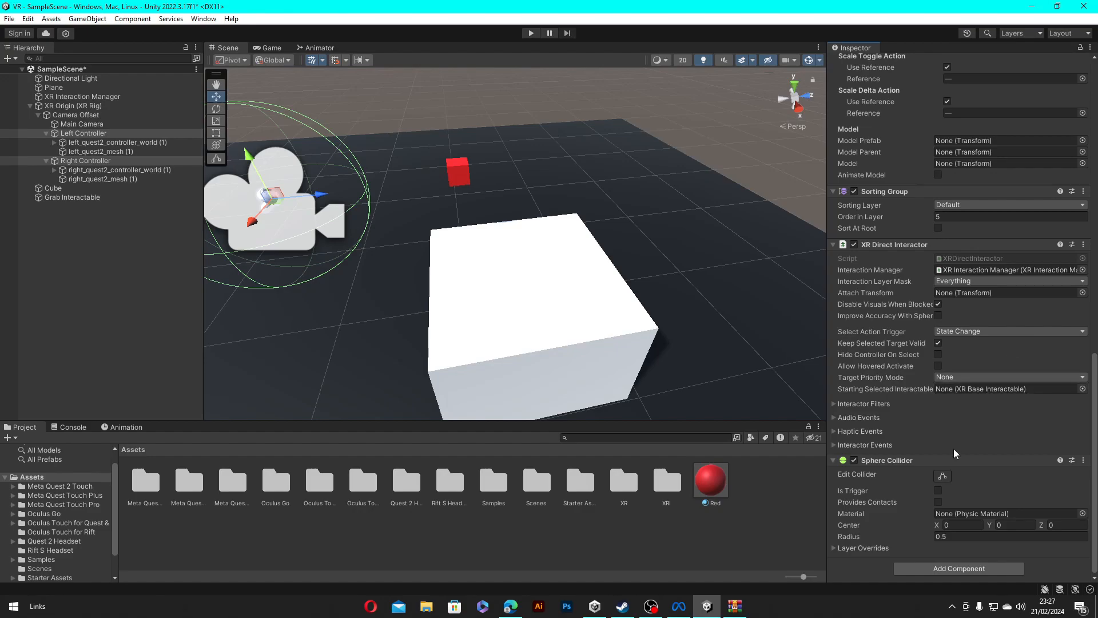
{"action": "left_click", "coordinate": [935, 492]}
{"action": "right_click_drag", "start_coordinate": [625, 368], "coordinate": [573, 324]}
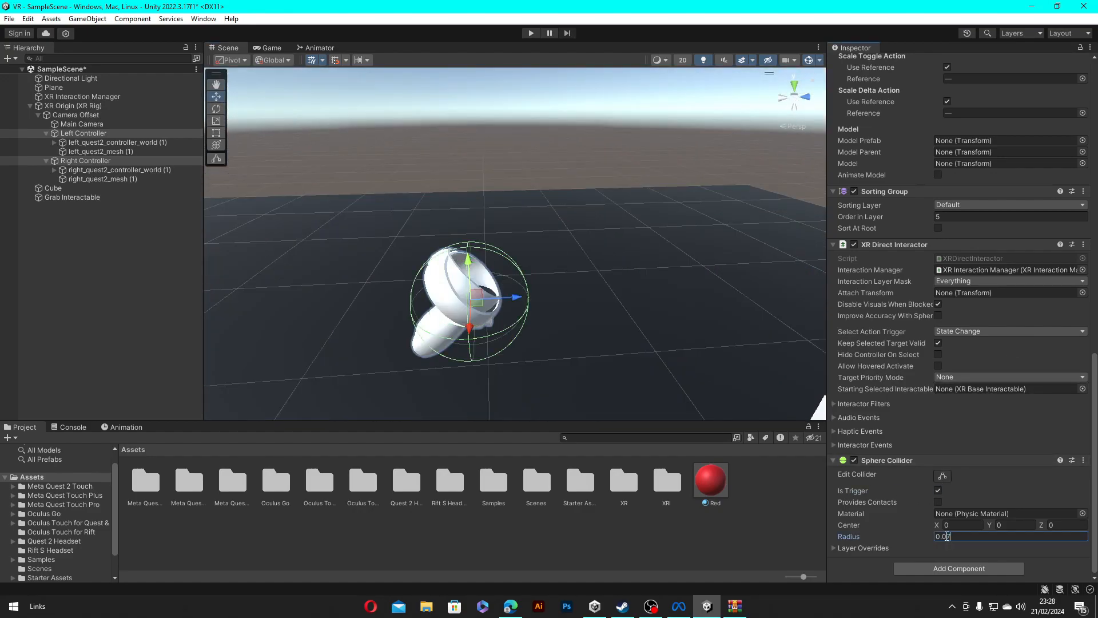
{"action": "left_click", "coordinate": [530, 33]}
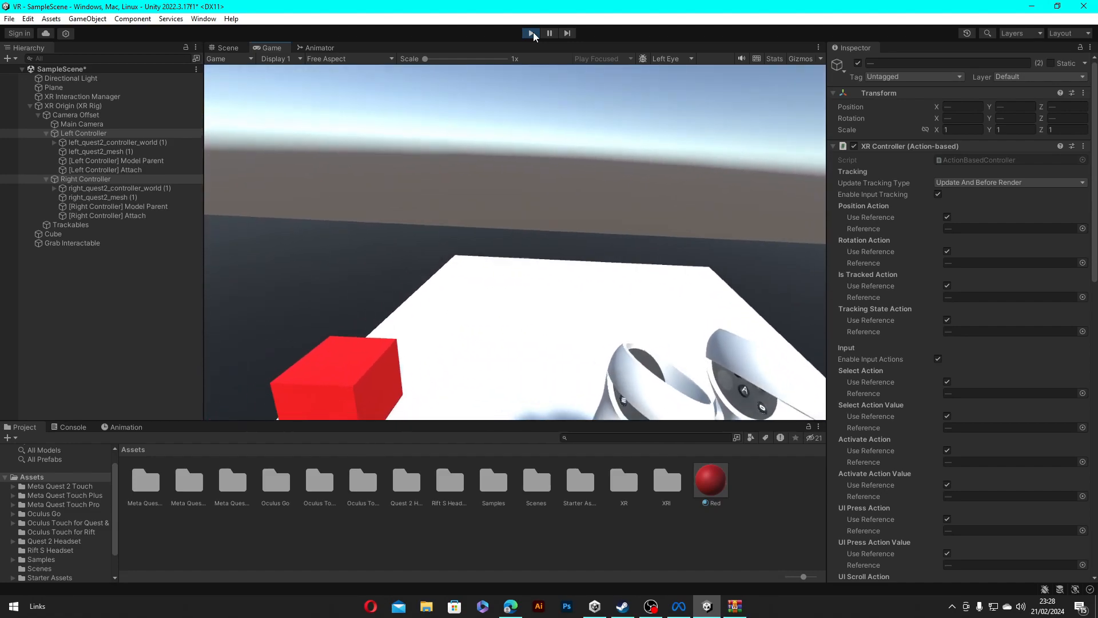